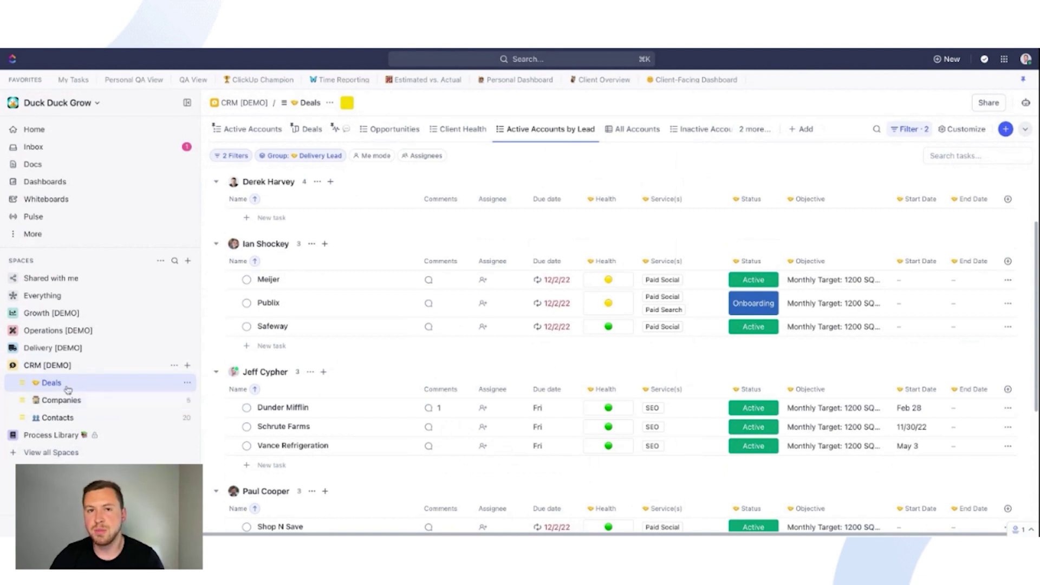
Step: Scroll down and back up through the Active Accounts by Lead list to review each lead's deals
scroll(339, 341, "down", 3)
scroll(347, 278, "down", 2)
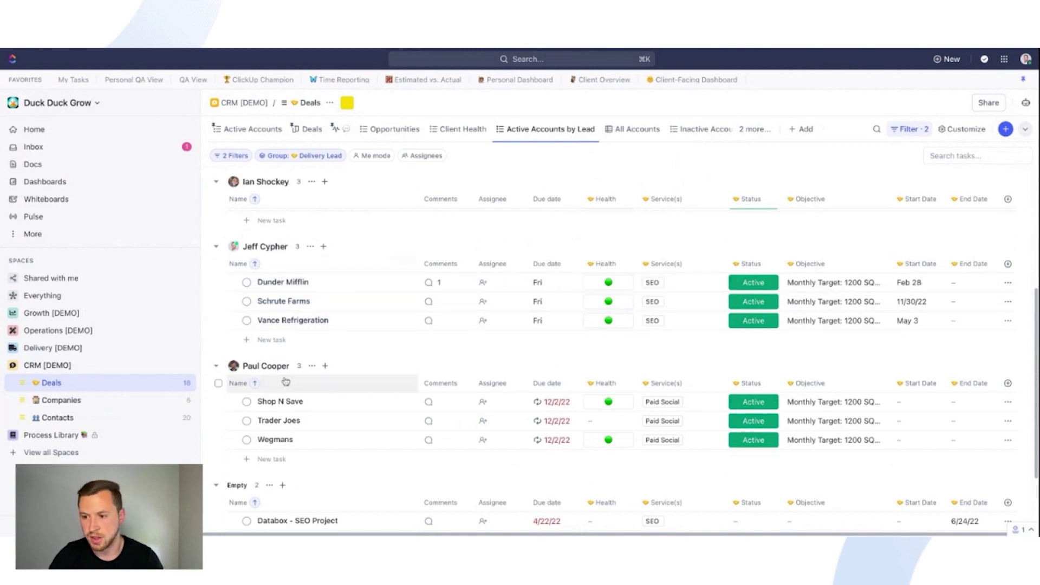
mouse_move(276, 440)
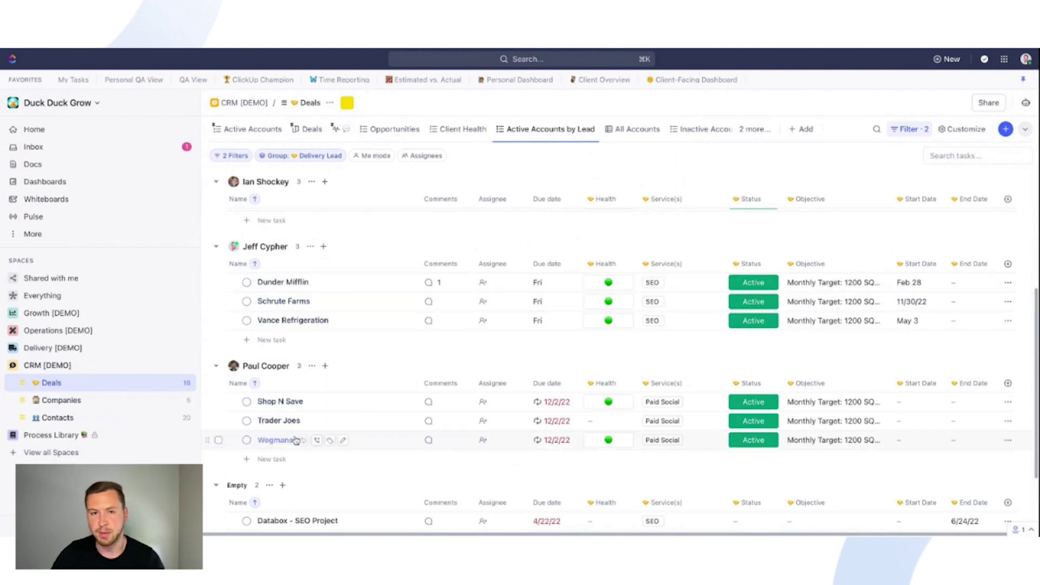
scroll(300, 376, "up", 1)
scroll(299, 379, "up", 2)
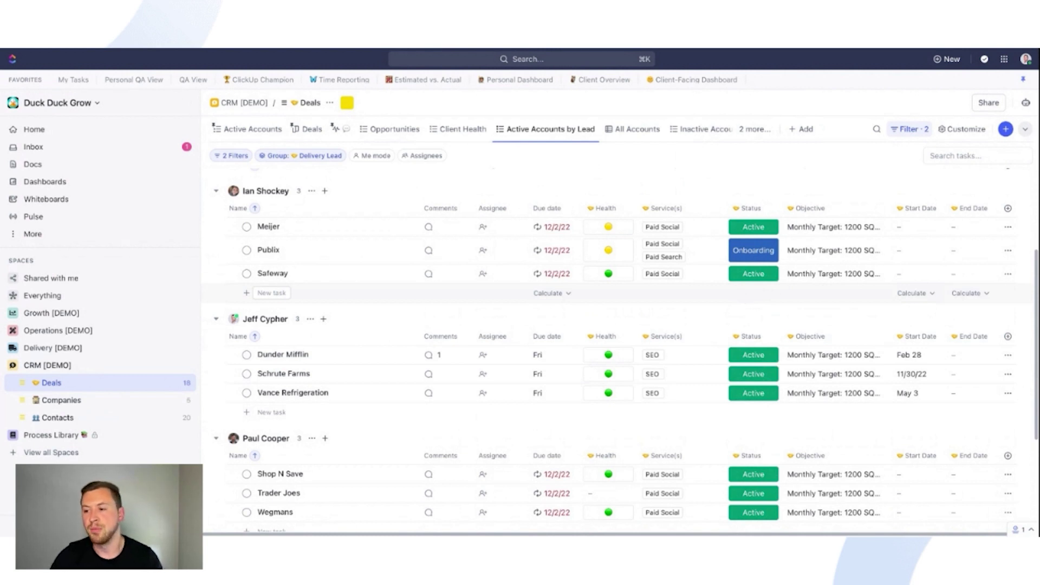
mouse_move(284, 373)
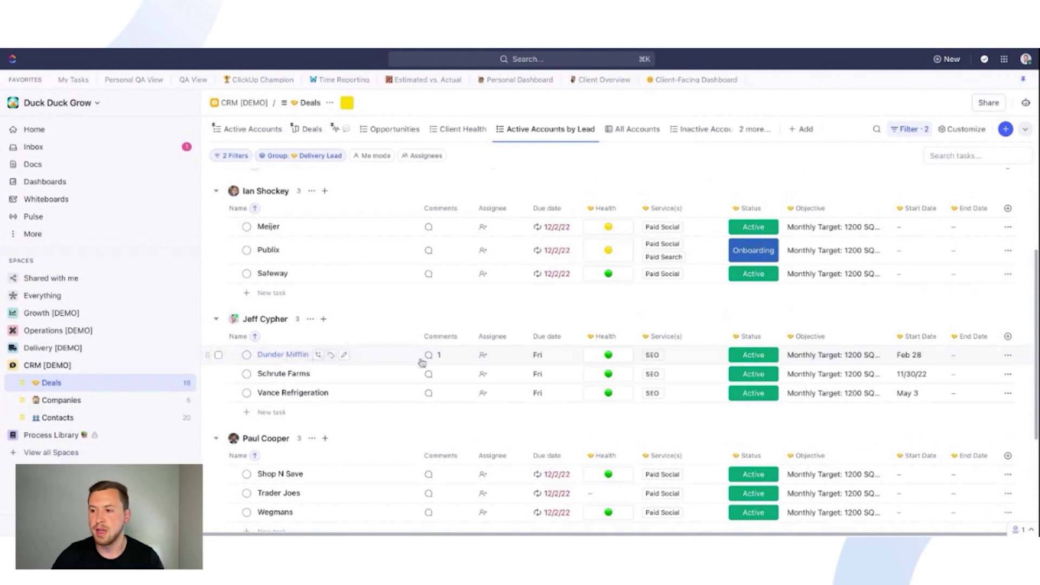
mouse_move(537, 374)
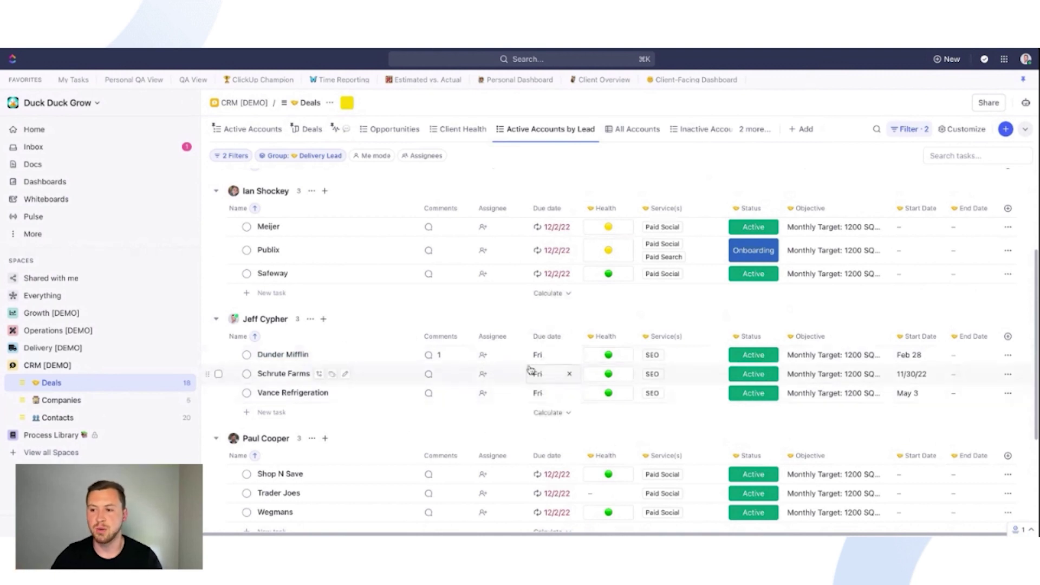
Step: Open the Dunder Mifflin deal's weekly update comment, read through it, and dismiss it
left_click(439, 357)
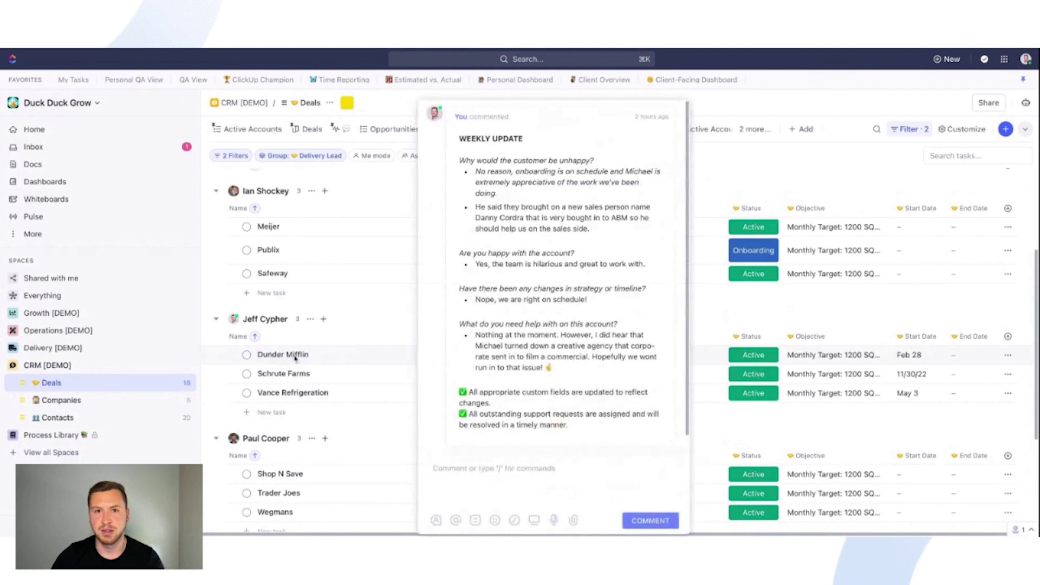
mouse_move(553, 119)
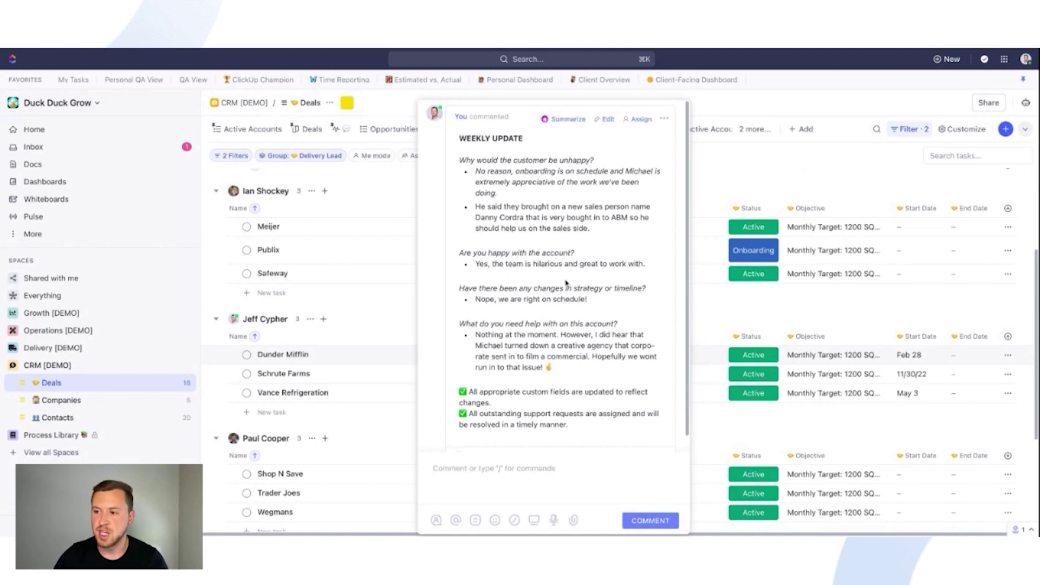
scroll(565, 282, "down", 1)
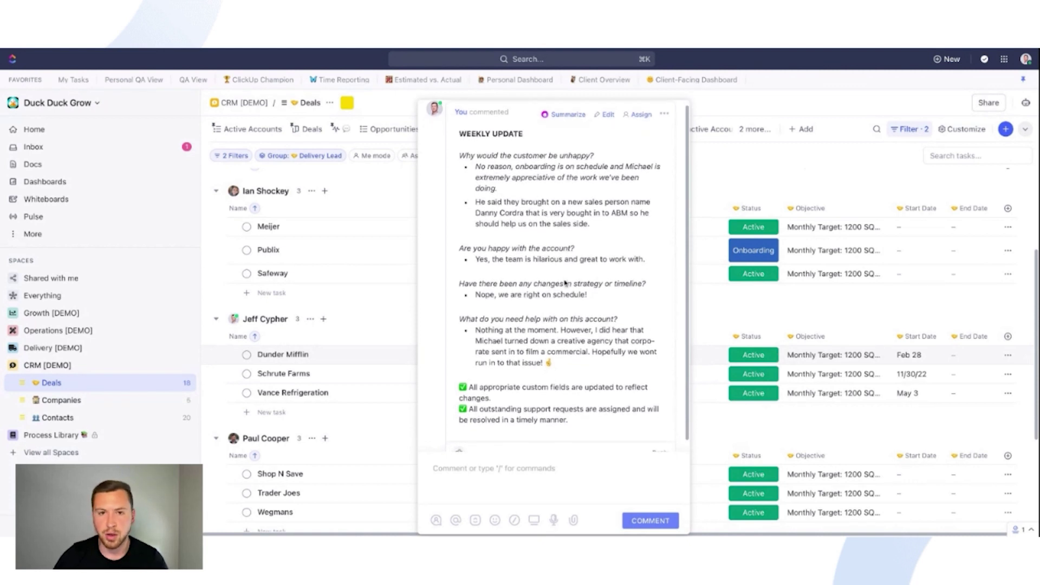
scroll(584, 221, "down", 1)
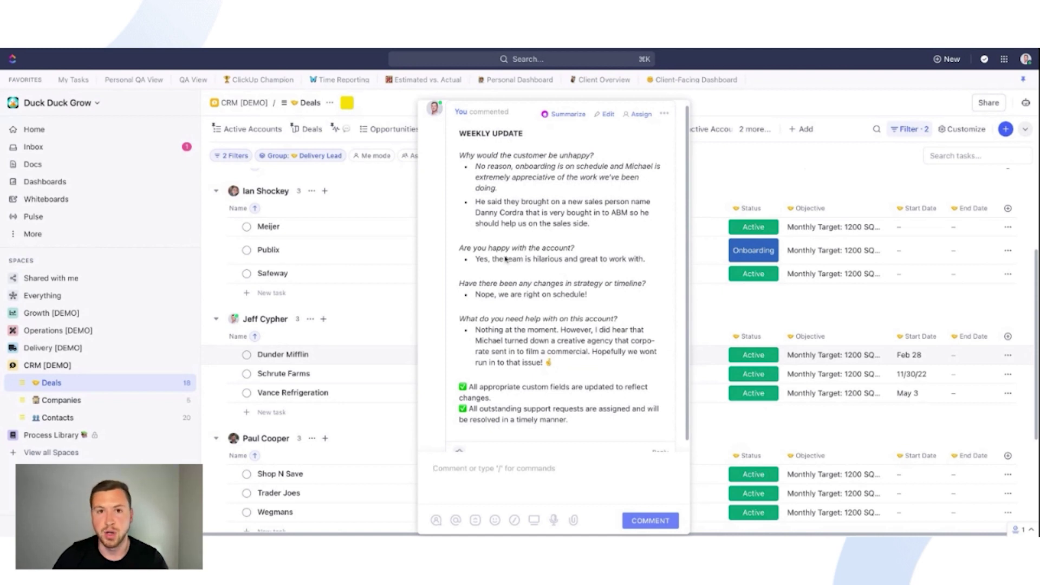
left_click(385, 277)
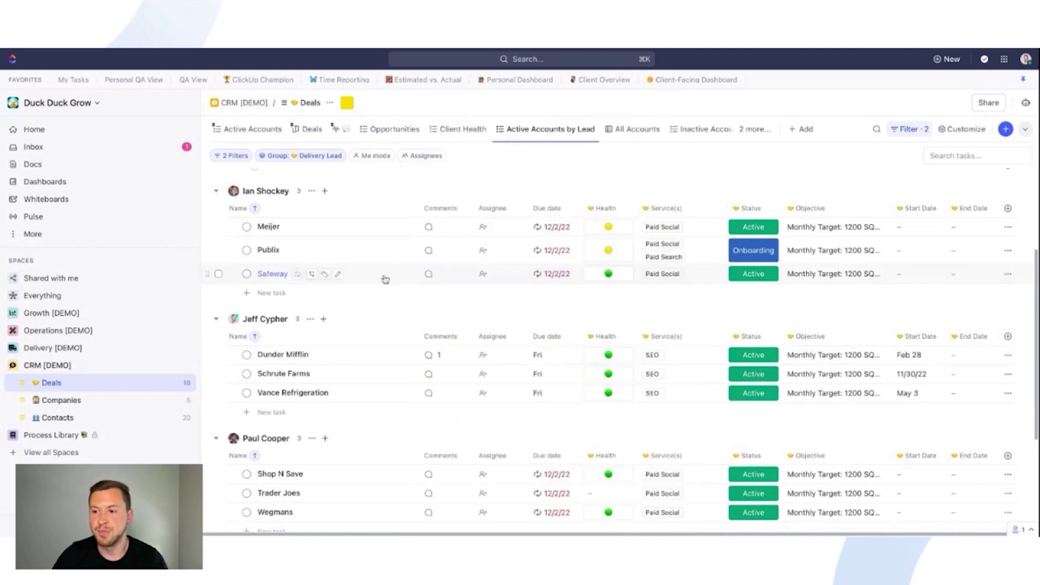
left_click(298, 355)
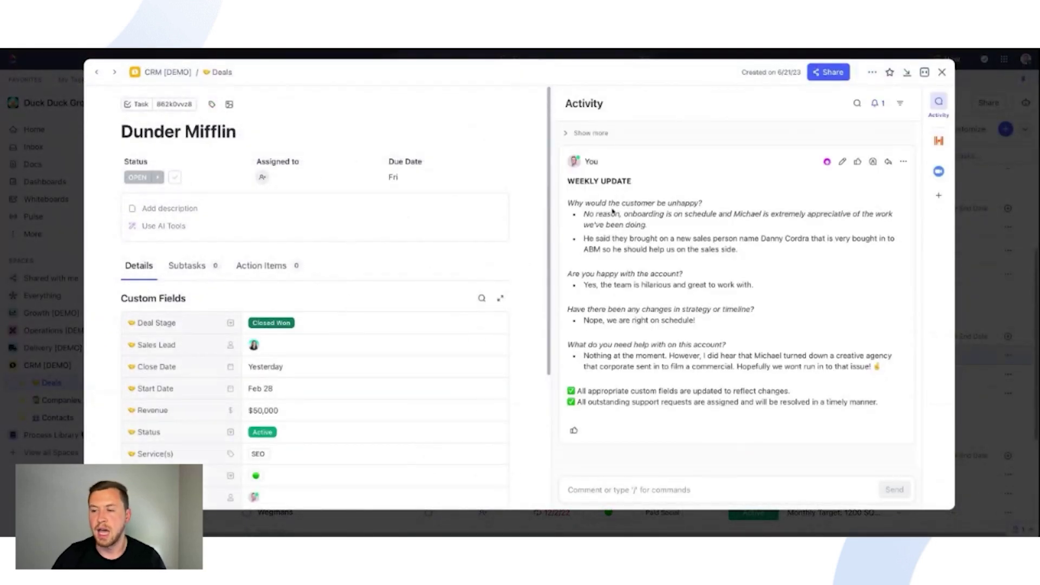
mouse_move(645, 414)
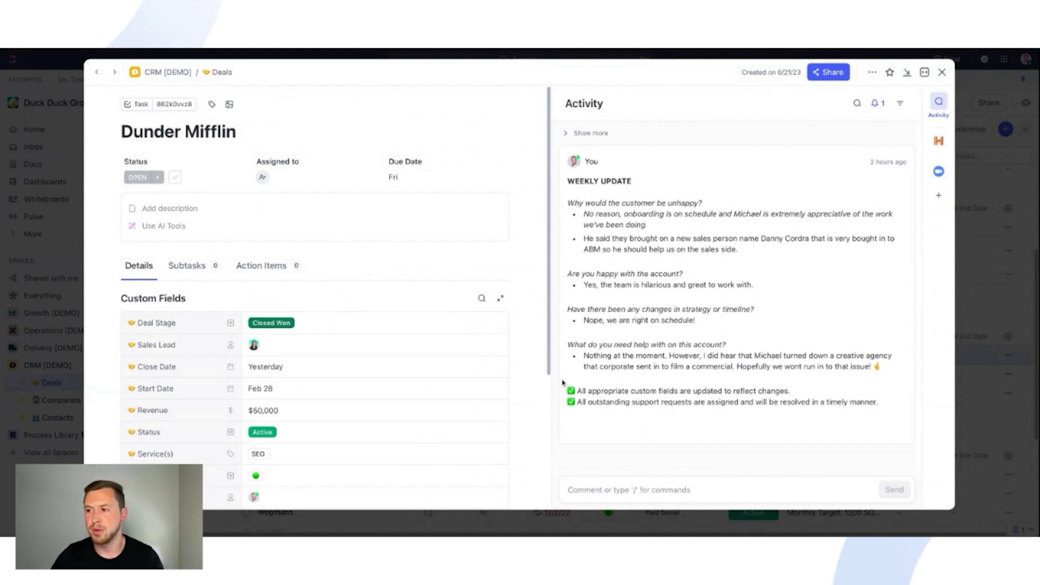
mouse_move(731, 325)
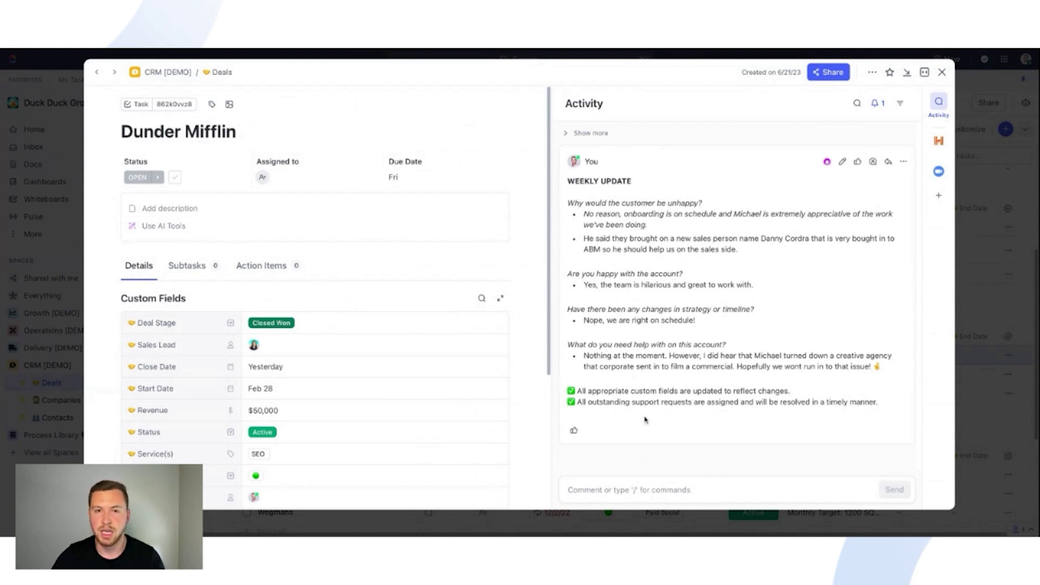
left_click(942, 72)
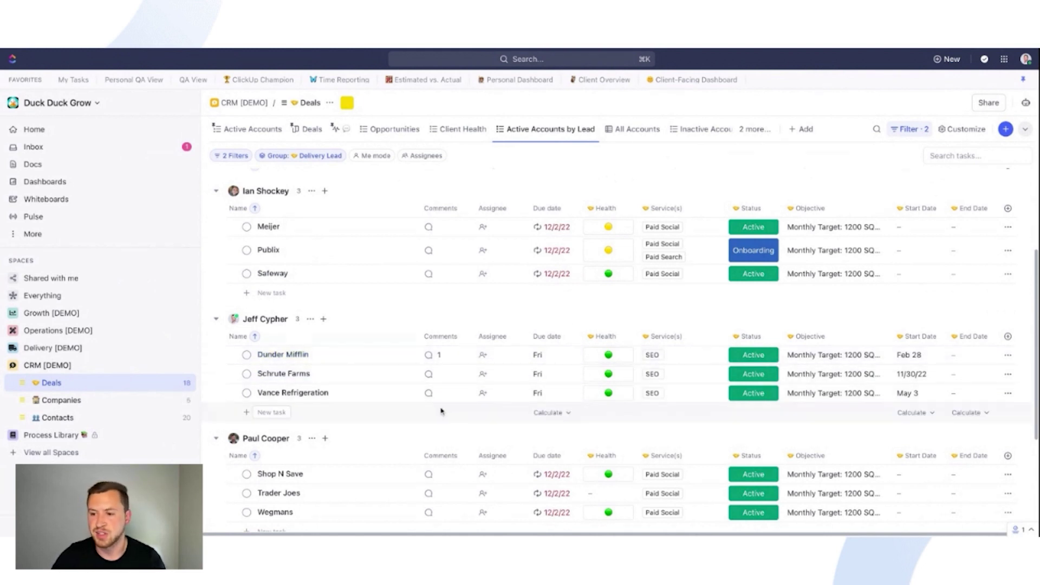
Step: Switch to the Activity view and scroll through the Dunder Mifflin comment
left_click(347, 131)
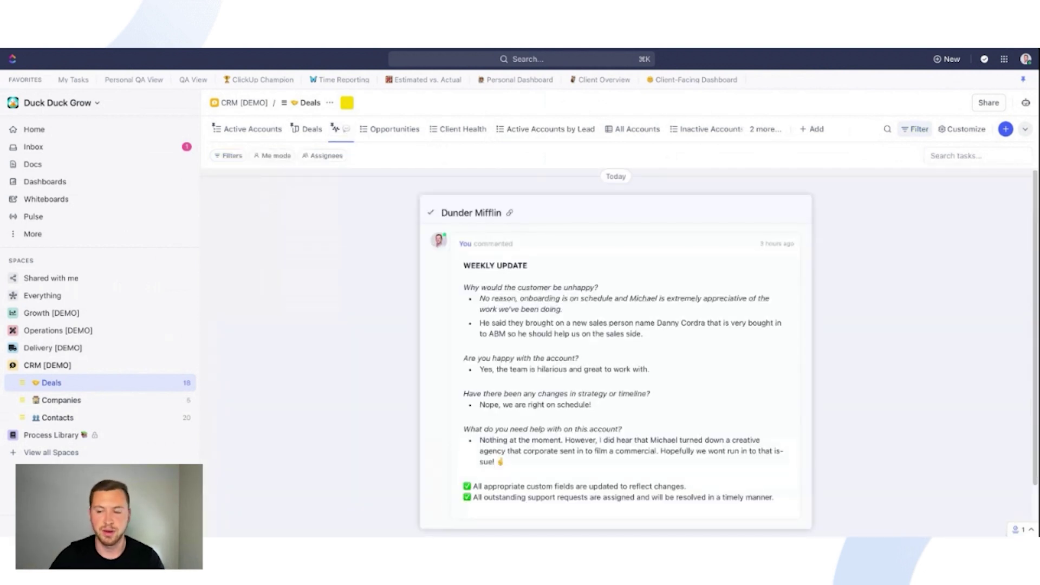
mouse_move(615, 366)
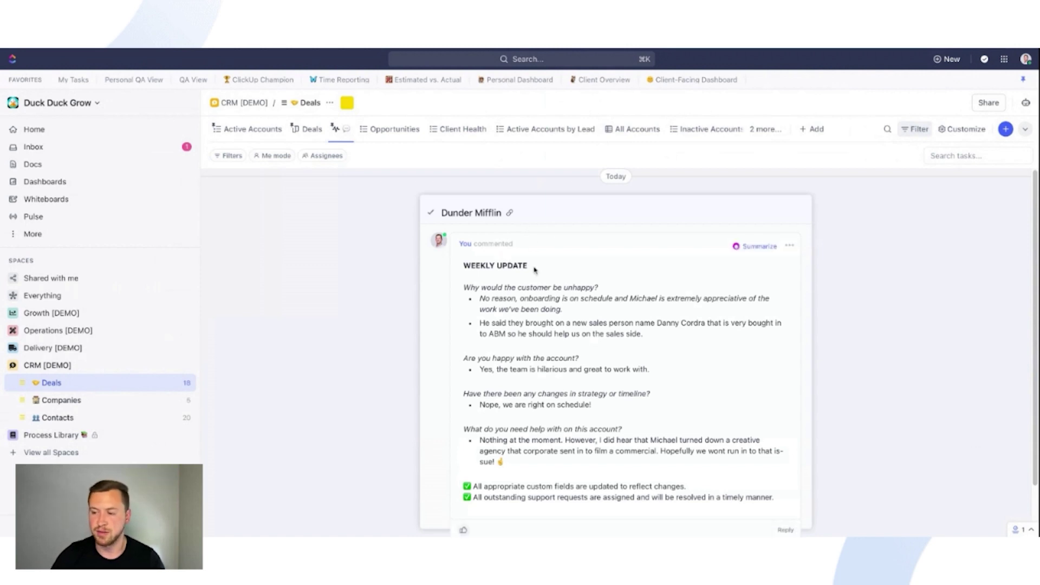
scroll(513, 279, "down", 1)
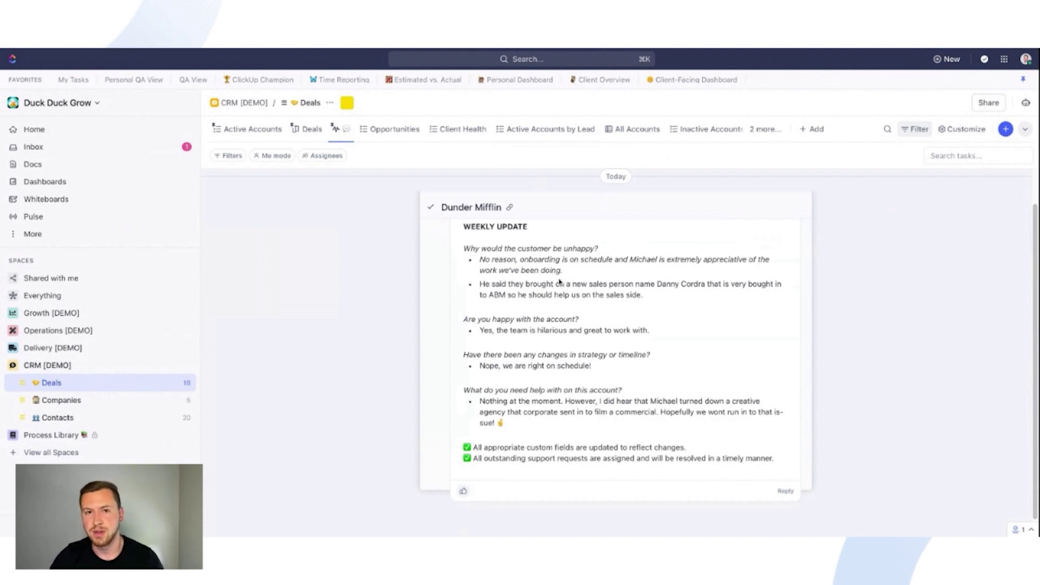
scroll(560, 282, "up", 1)
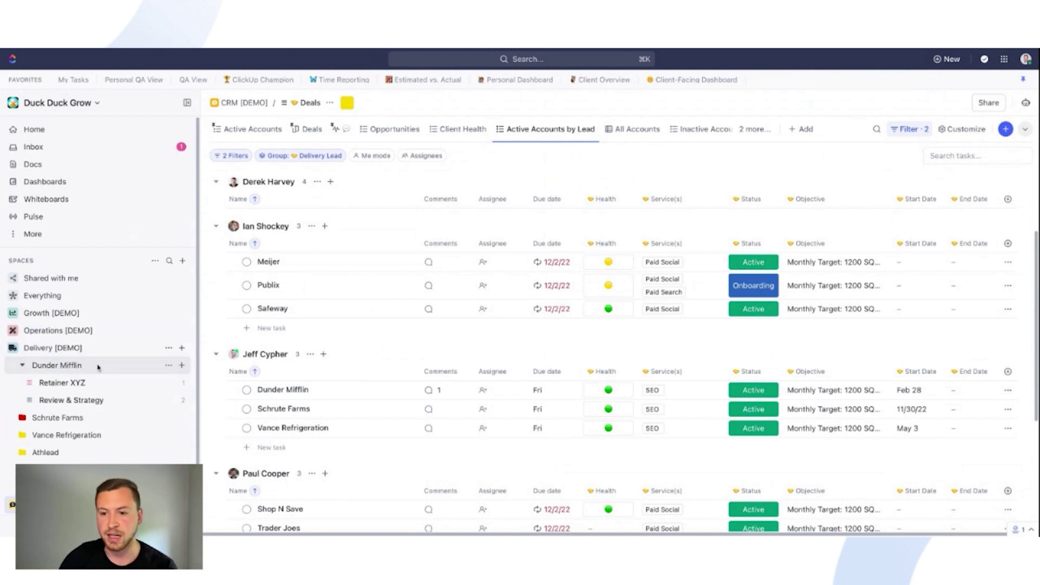
Step: Open the Dunder Mifflin client folder and its Dunder Mifflin Docs
left_click(75, 371)
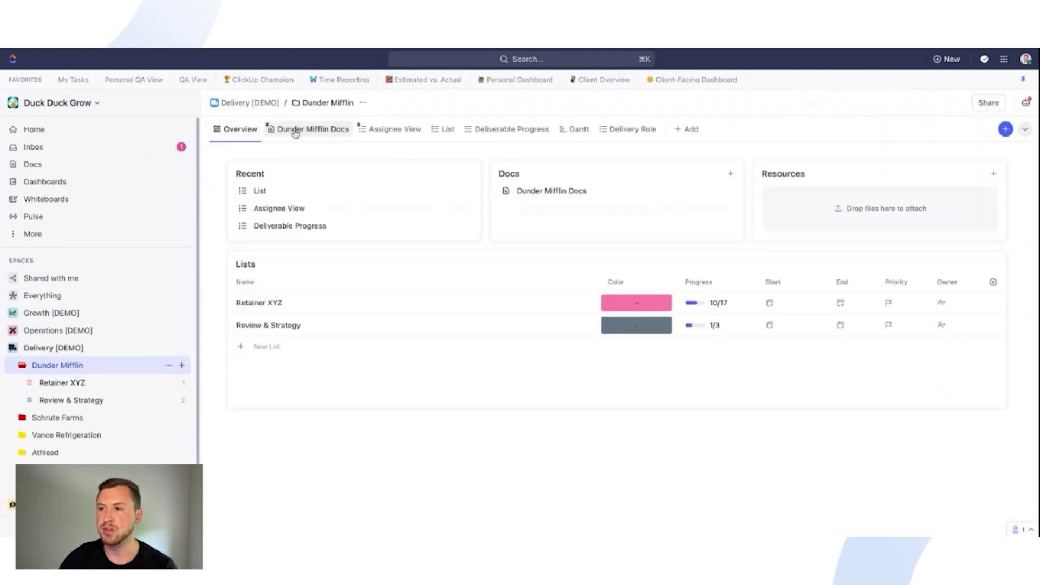
left_click(319, 134)
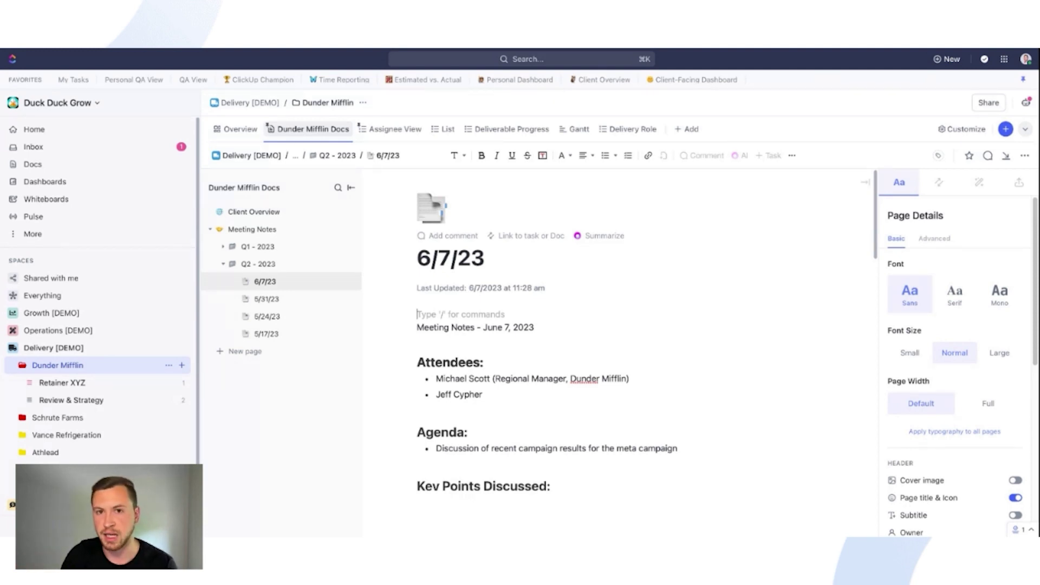
Step: Scroll through the Client Overview page and its Loom video, then collapse Meeting Notes
left_click(273, 213)
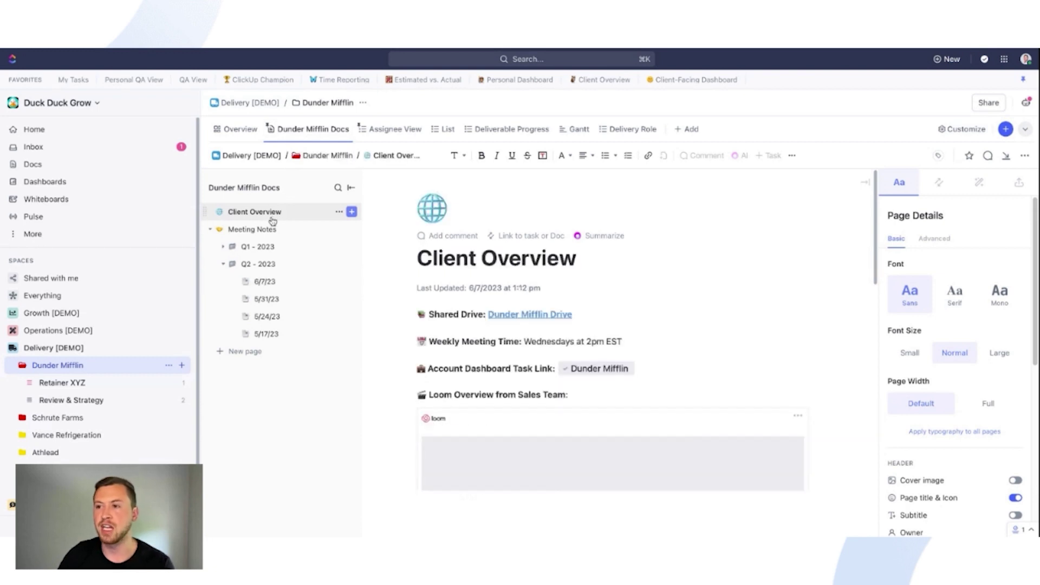
left_click(698, 127)
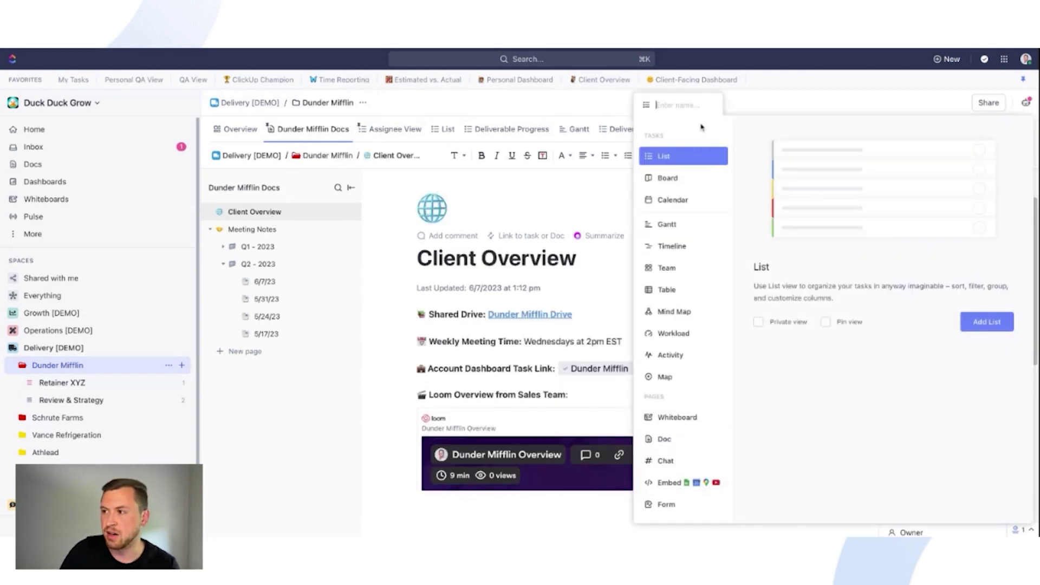
left_click(334, 416)
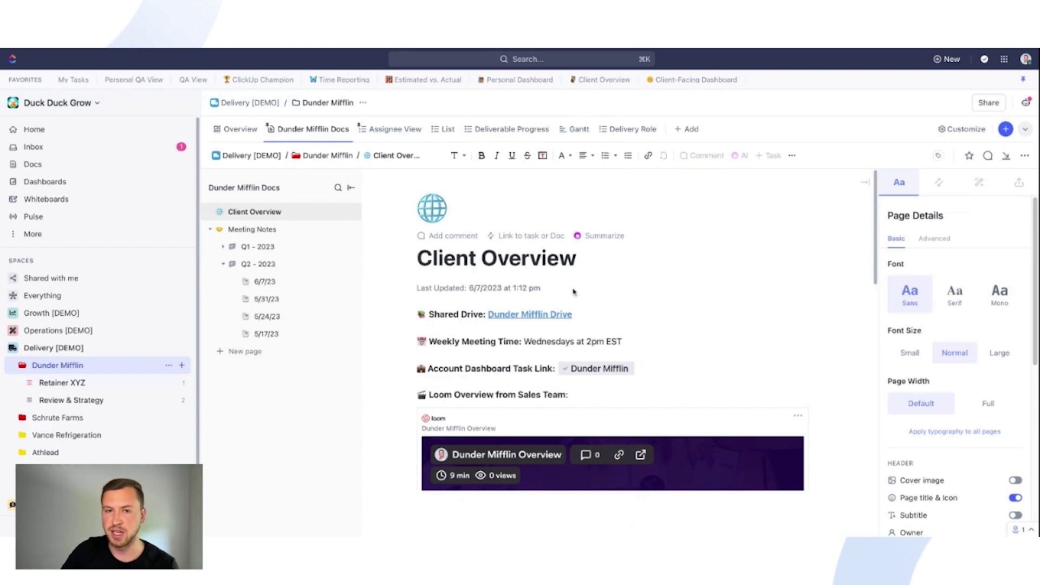
mouse_move(520, 341)
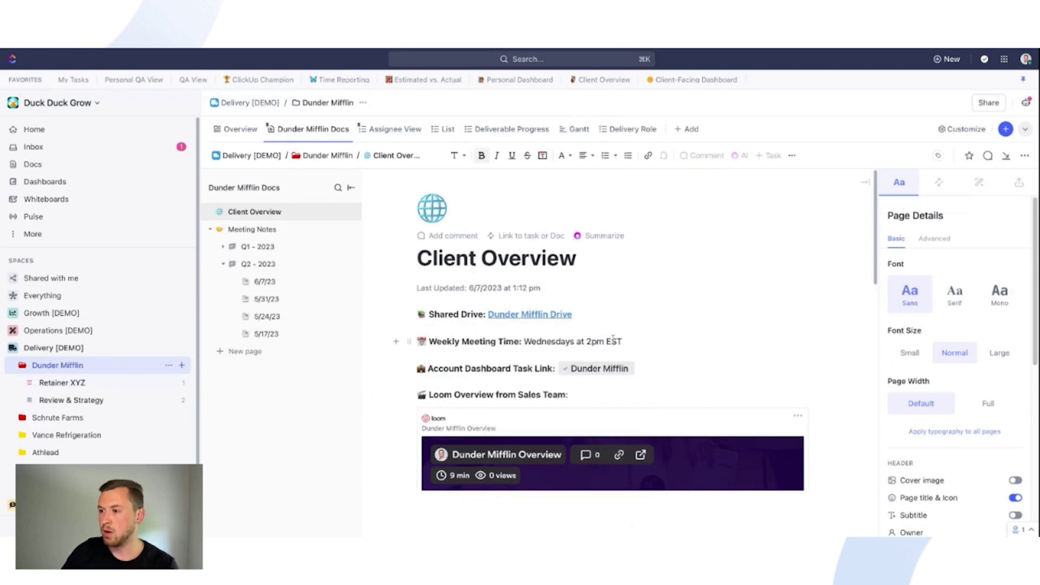
scroll(618, 334, "down", 2)
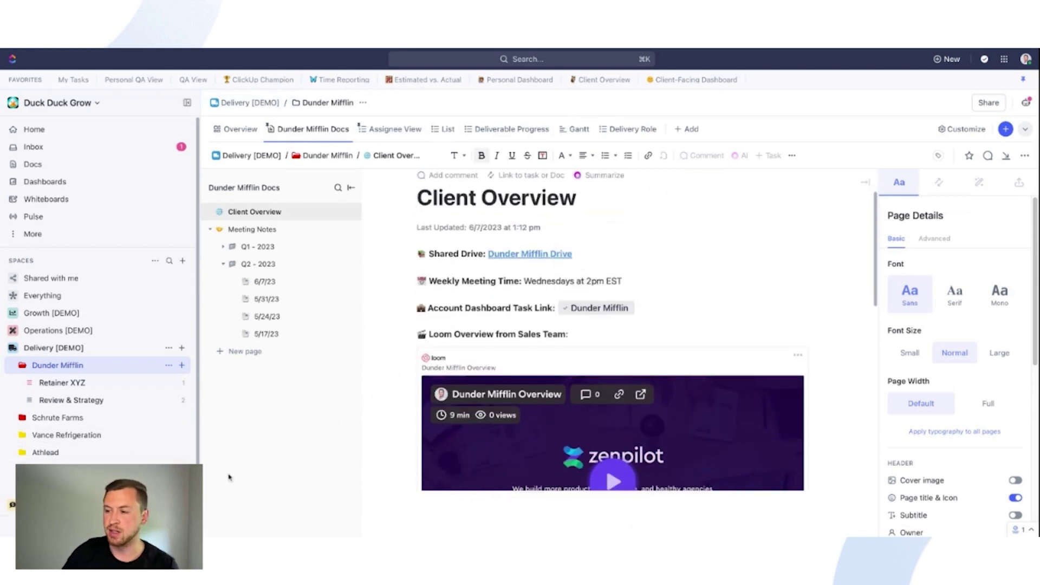
scroll(578, 388, "down", 2)
scroll(577, 387, "down", 2)
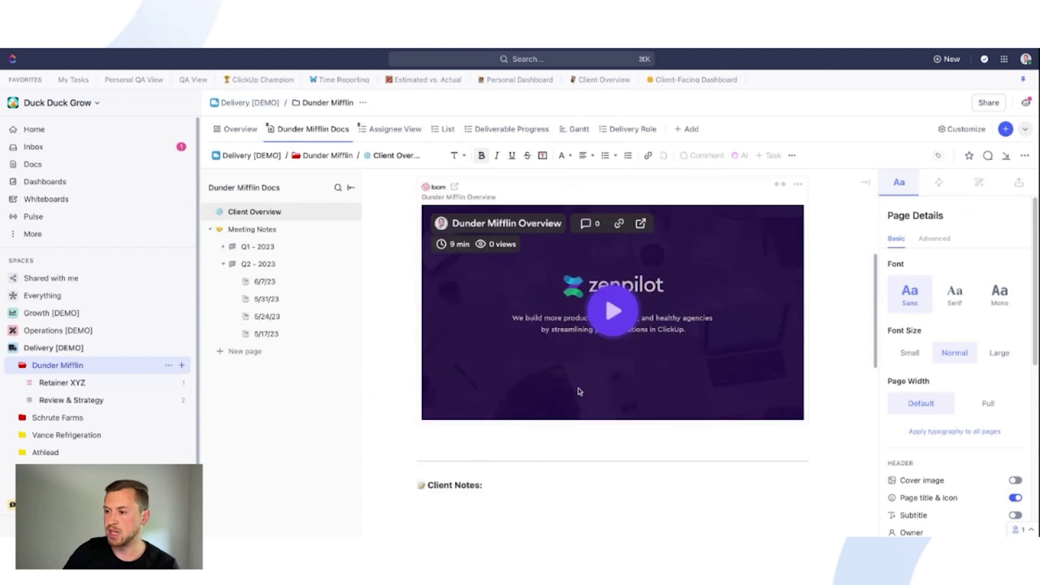
scroll(577, 387, "down", 3)
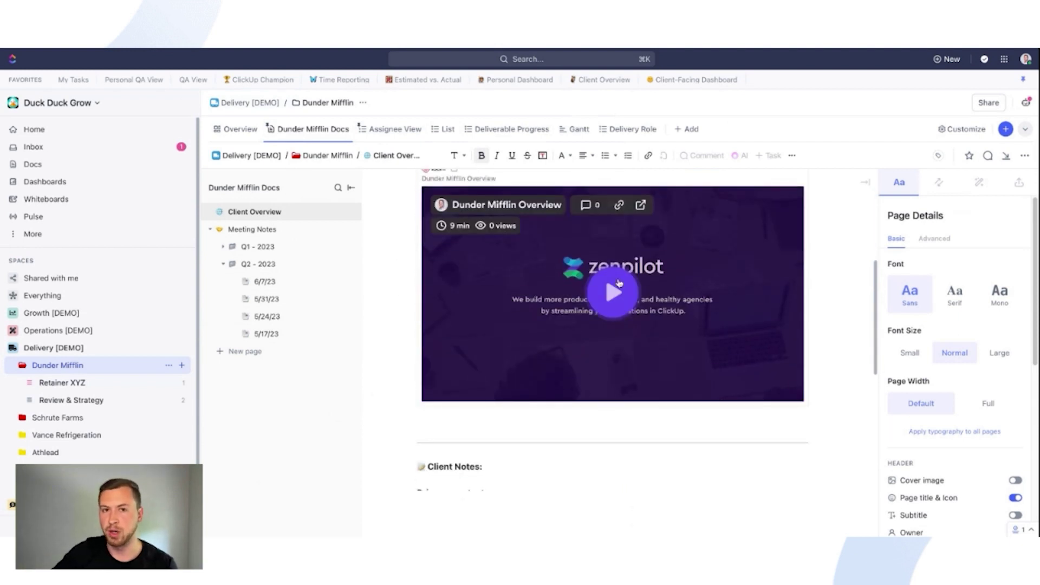
scroll(509, 306, "down", 3)
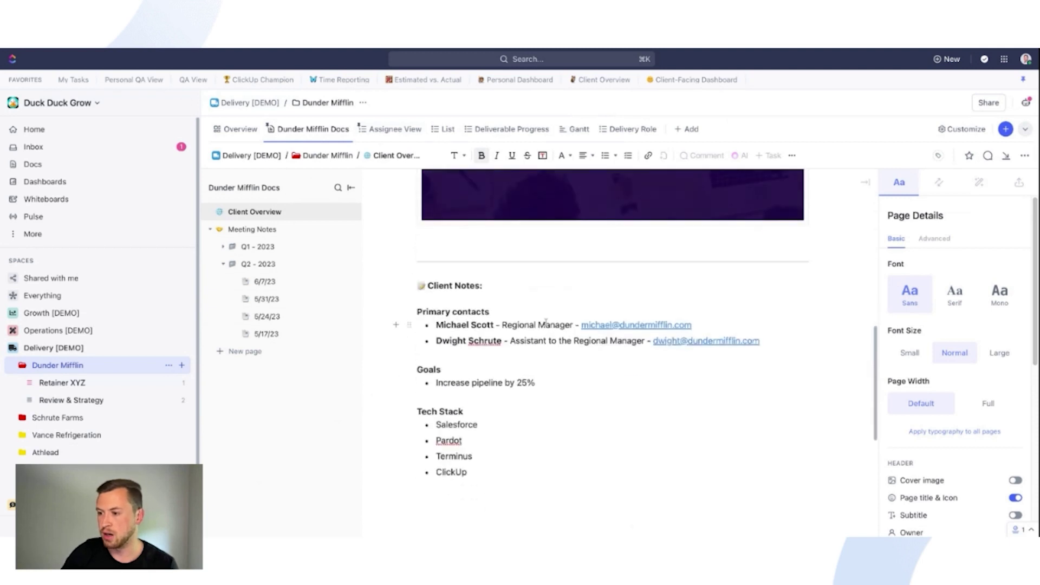
scroll(509, 306, "down", 2)
scroll(510, 306, "down", 1)
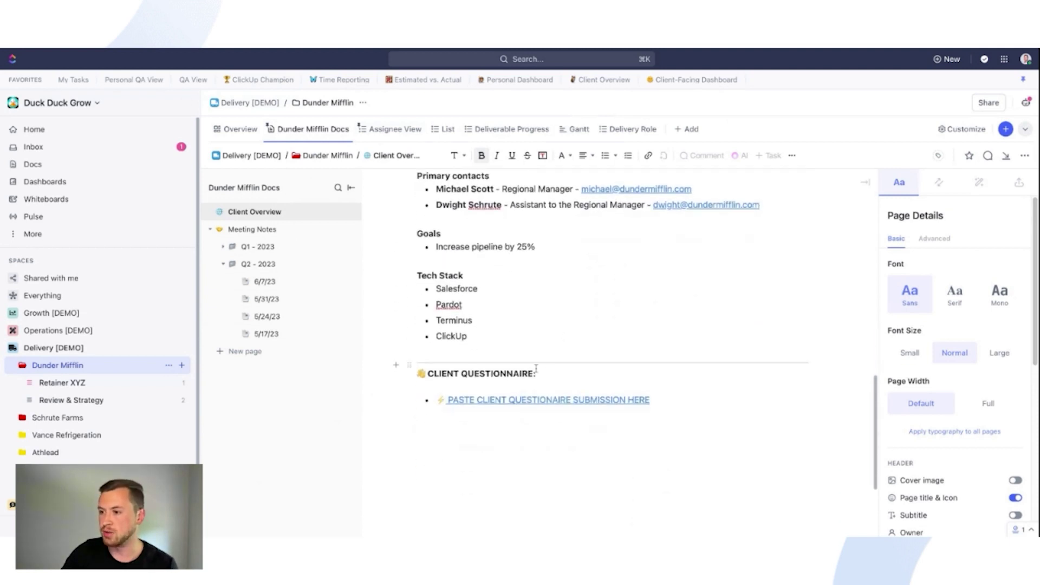
mouse_move(569, 400)
scroll(722, 347, "up", 4)
scroll(722, 347, "up", 3)
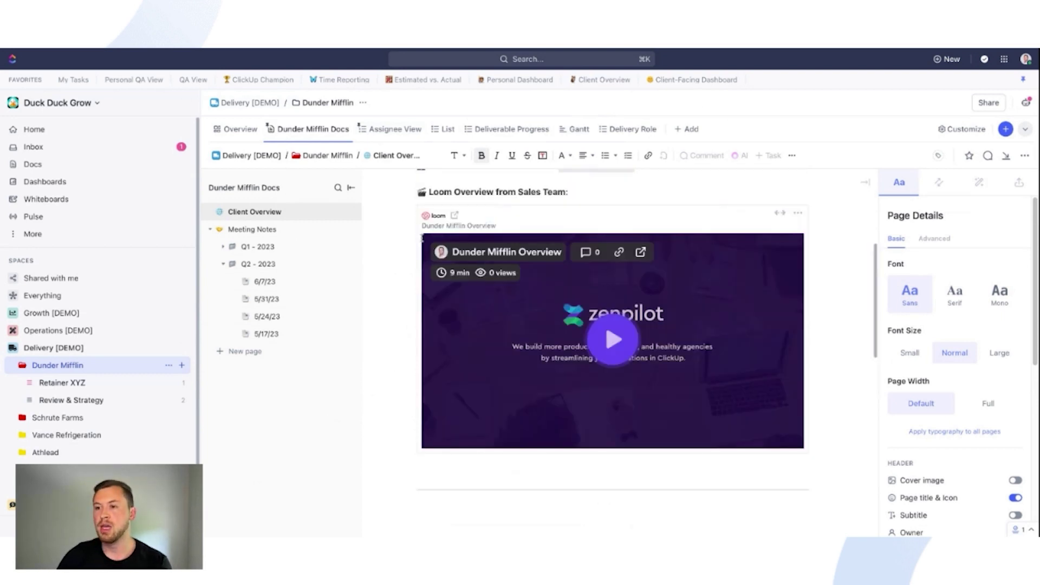
mouse_move(252, 229)
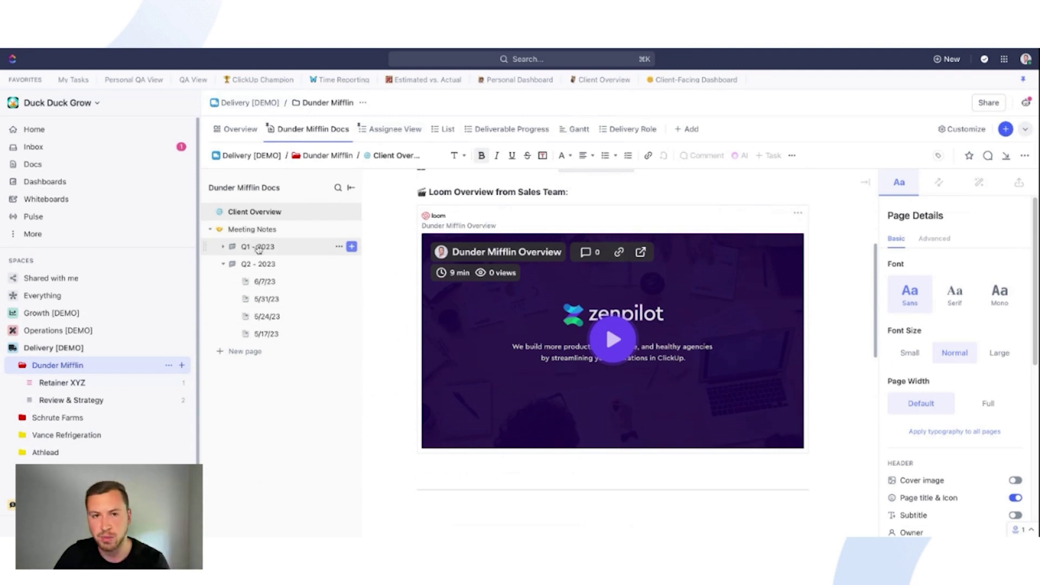
left_click(211, 231)
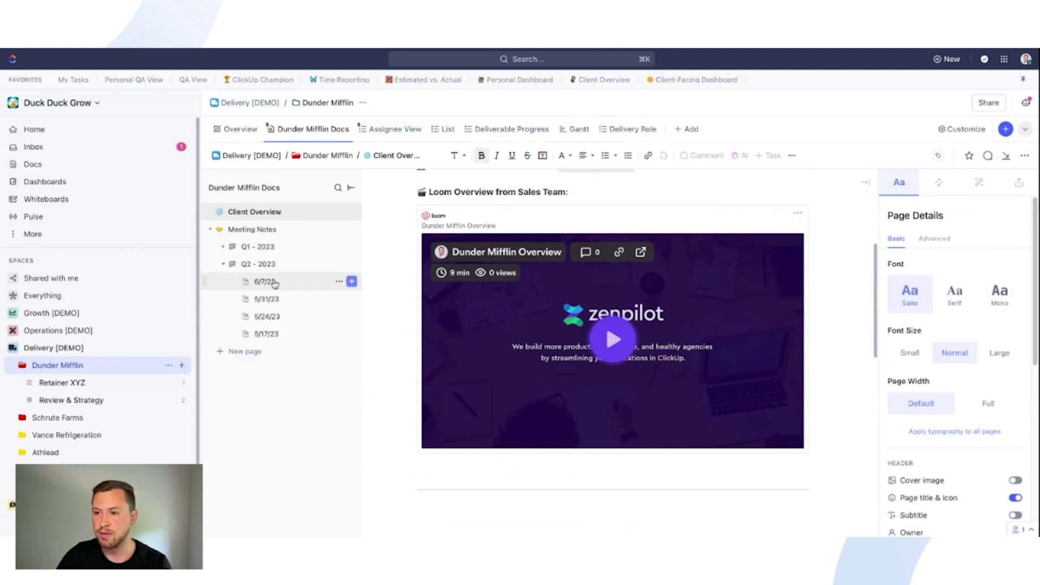
Step: Open the 6/7/23 meeting notes and scroll down to the action items
left_click(266, 282)
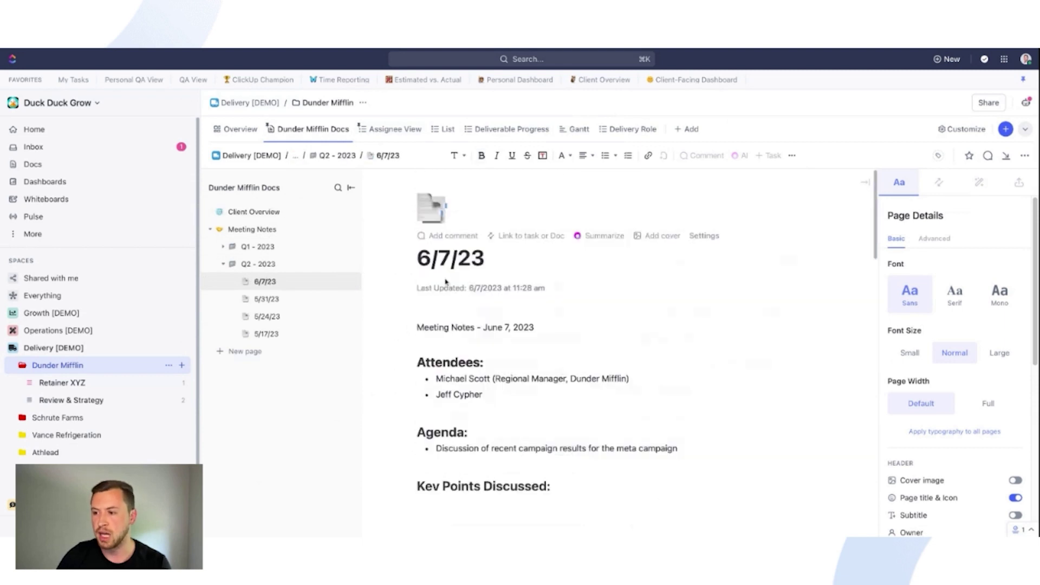
scroll(488, 279, "down", 2)
scroll(502, 287, "down", 1)
scroll(488, 292, "down", 1)
scroll(471, 298, "down", 1)
scroll(445, 306, "down", 2)
scroll(444, 304, "down", 1)
scroll(447, 287, "down", 7)
scroll(451, 273, "down", 1)
scroll(454, 254, "down", 3)
scroll(455, 243, "down", 5)
scroll(455, 244, "down", 5)
scroll(455, 244, "down", 3)
scroll(455, 247, "down", 1)
scroll(456, 247, "down", 3)
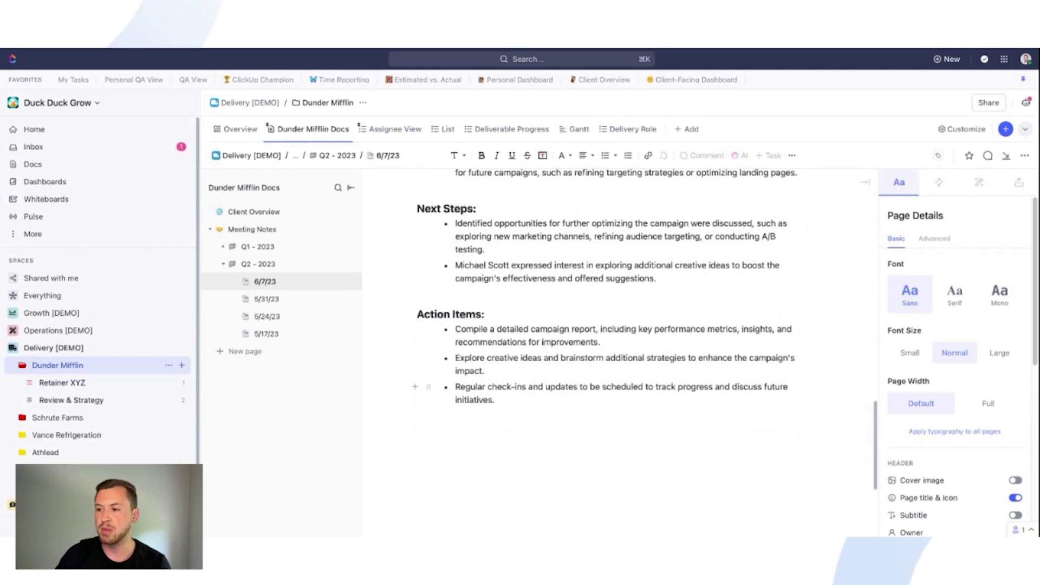
left_click(546, 431)
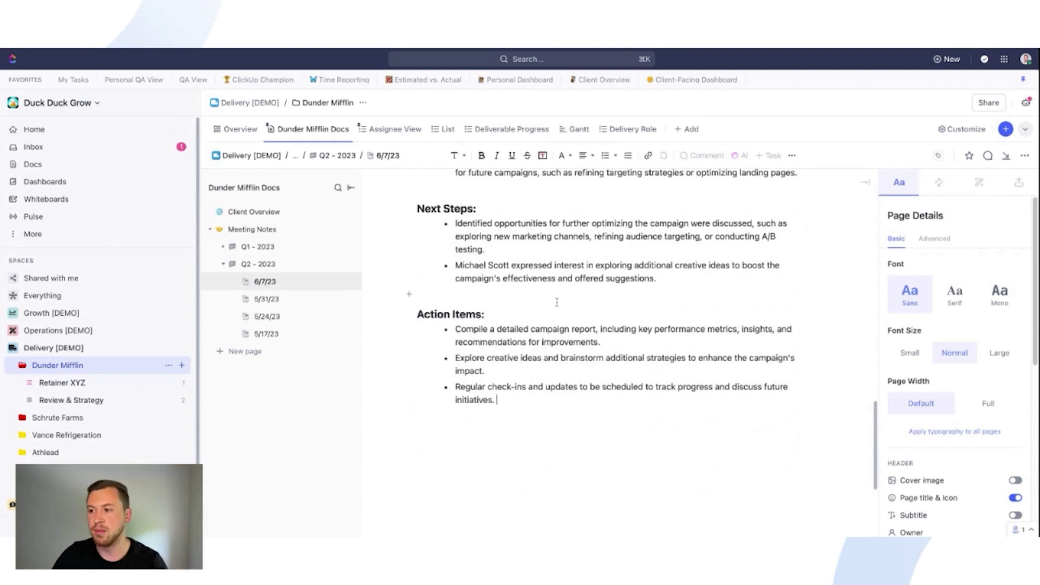
Step: Copy a block link to the campaign report action item
triple_click(529, 336)
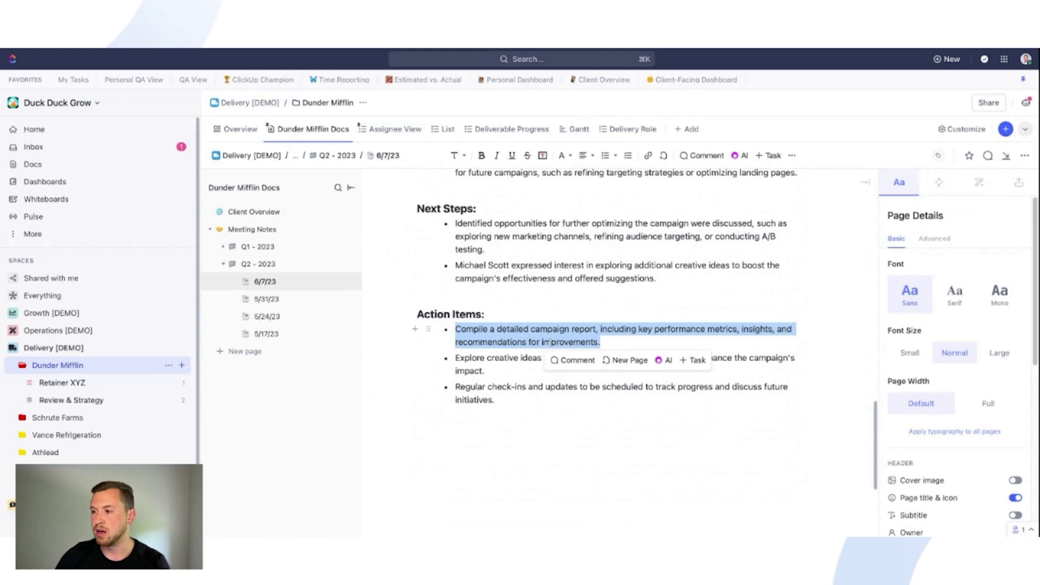
left_click(432, 329)
left_click(487, 287)
left_click(551, 337)
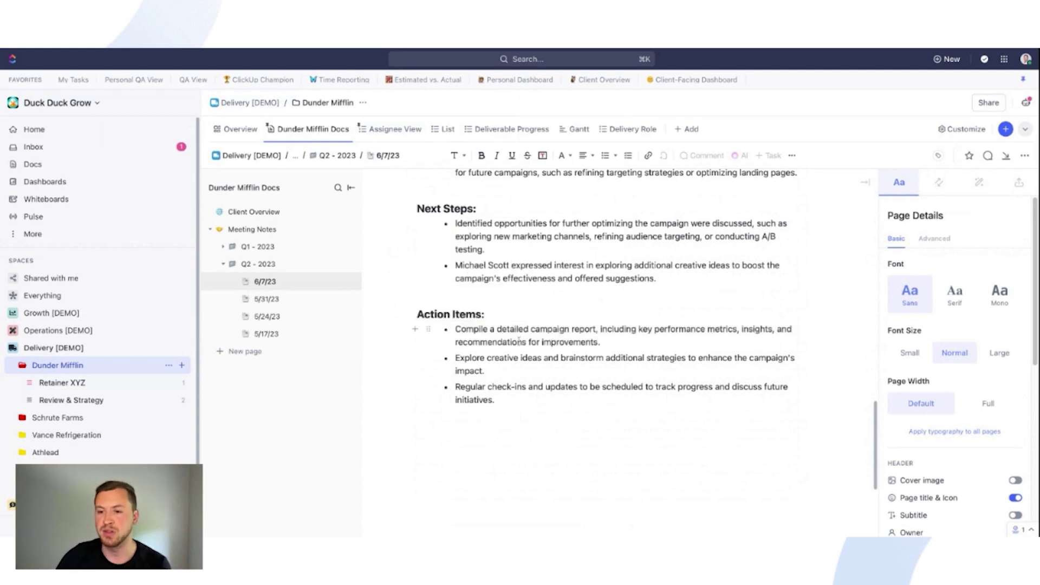
Step: Open the 'Post client feedback of the blog' subtask under Retainer XYZ's Paper 101 Blog
left_click(79, 383)
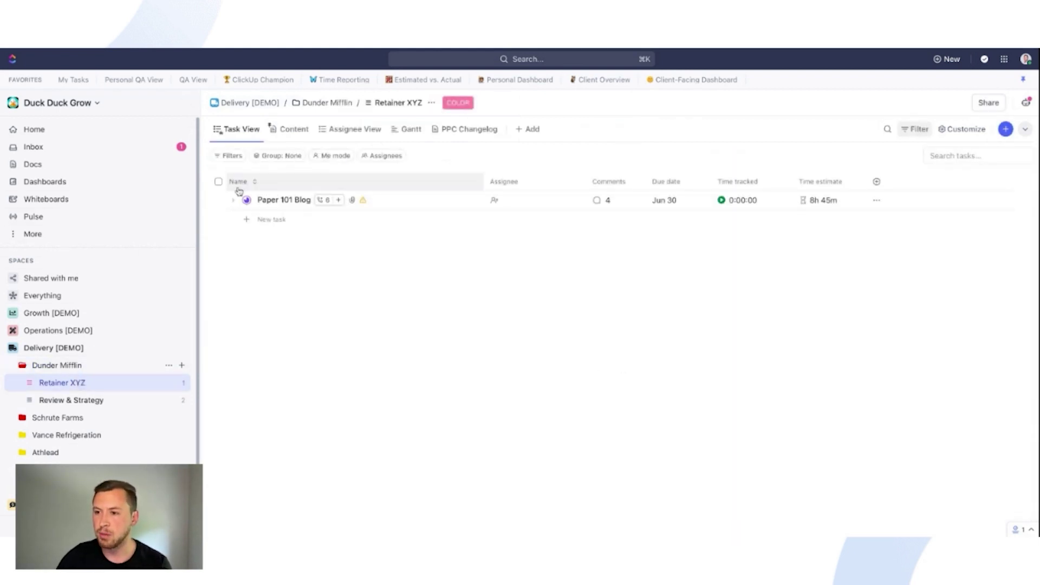
left_click(233, 201)
left_click(311, 226)
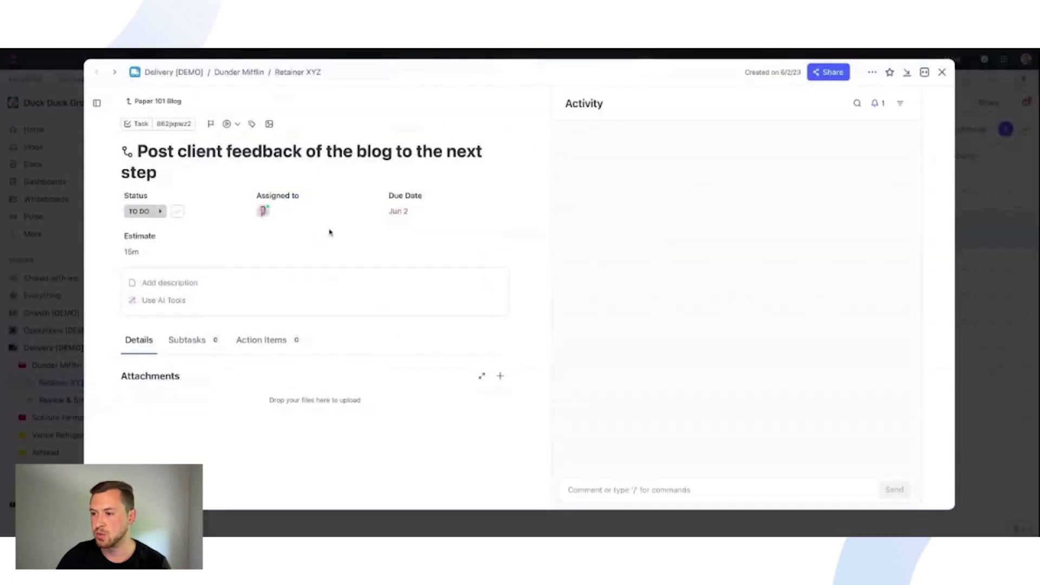
Step: Paste the copied action-item link as a comment on the task, then close the task
left_click(615, 490)
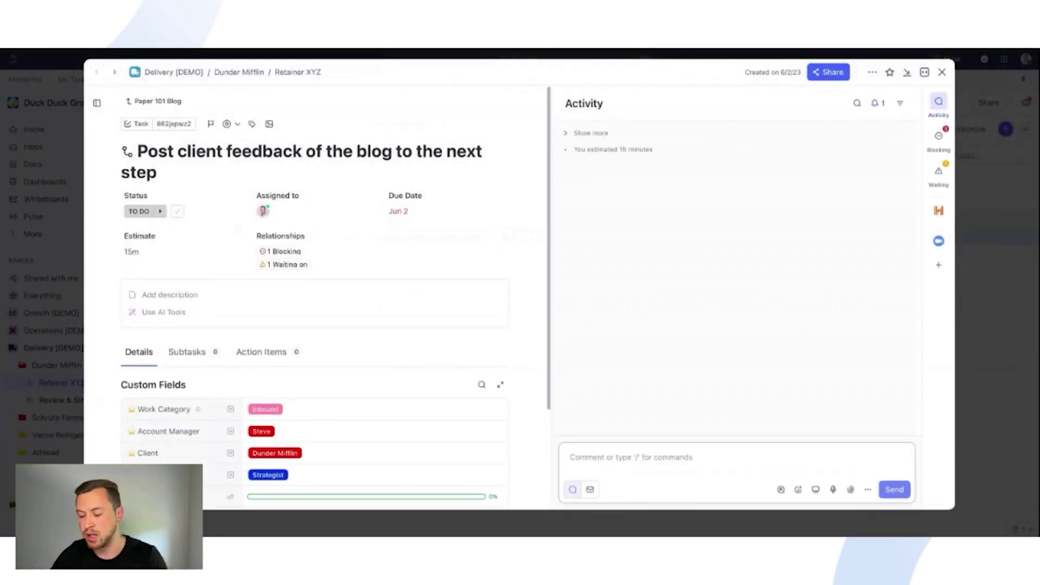
type("6/7/23: Compile a detailed campaign report, including key performance metrics, insights, and recommendations for improvements.")
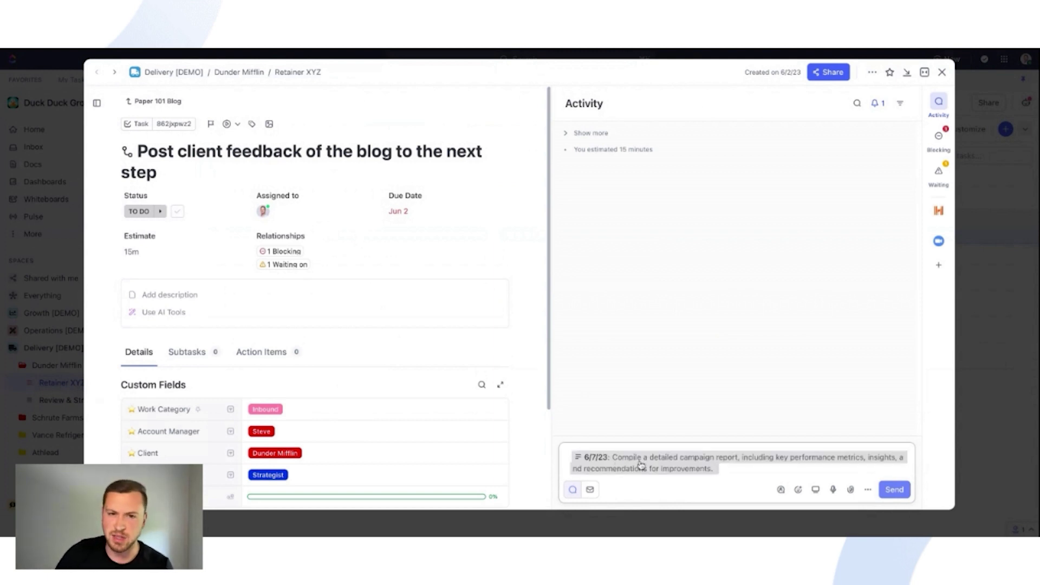
left_click(894, 491)
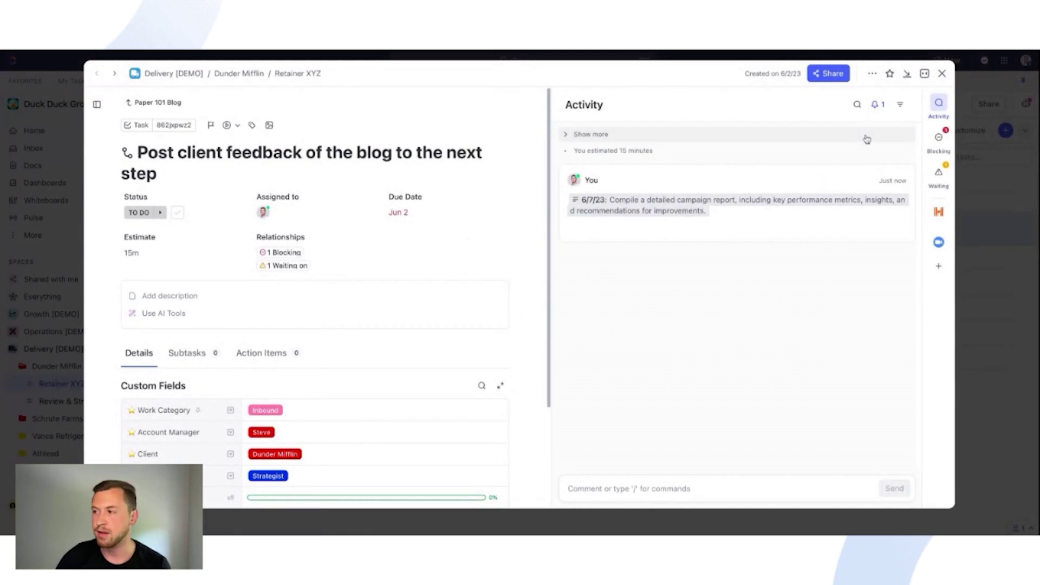
left_click(942, 74)
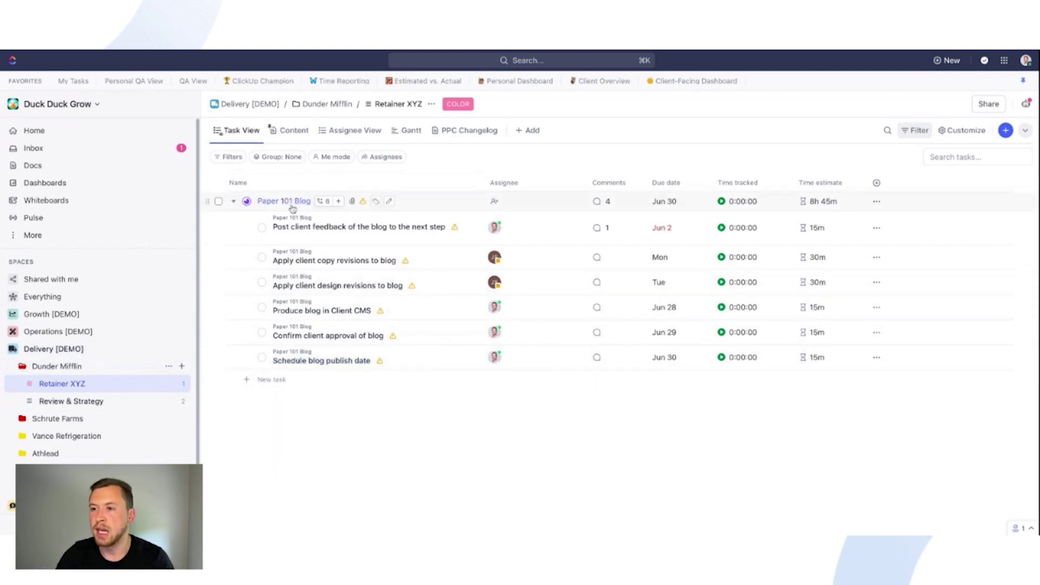
Step: Open the Paper 101 Blog task with its subtasks sidebar and open the linked Paper 101 doc
left_click(466, 201)
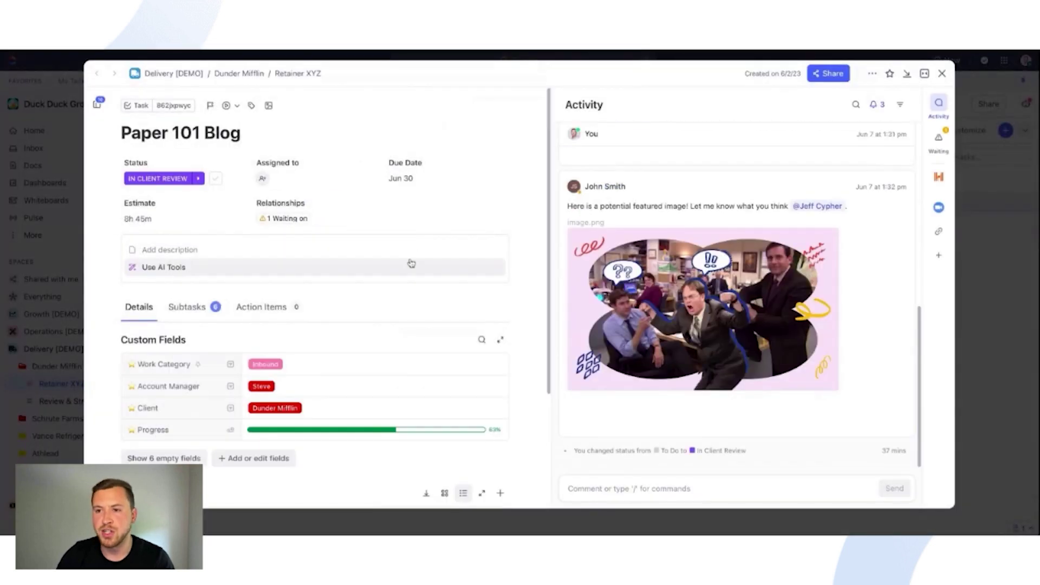
scroll(637, 206, "up", 10)
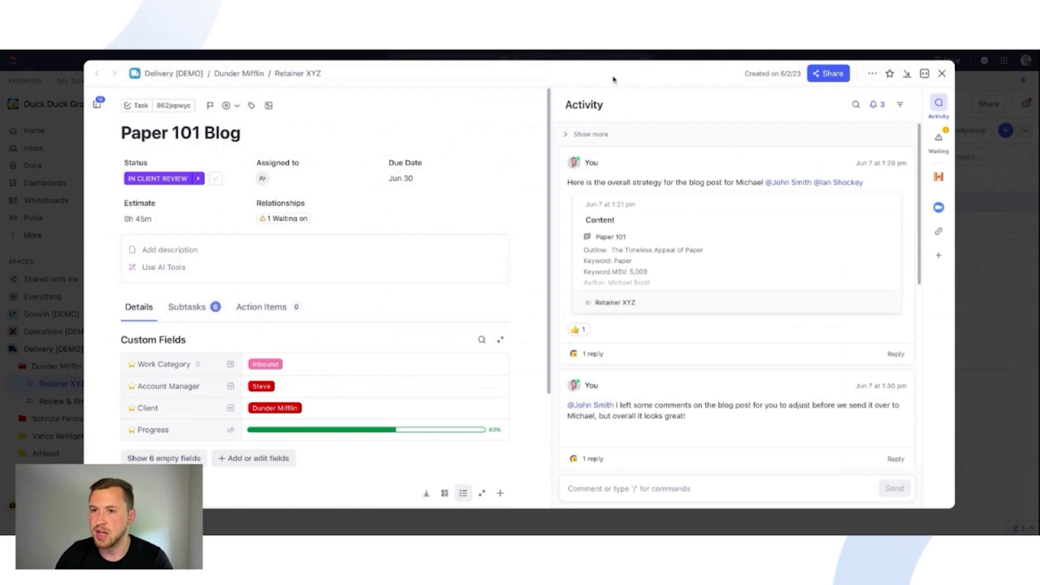
left_click(97, 105)
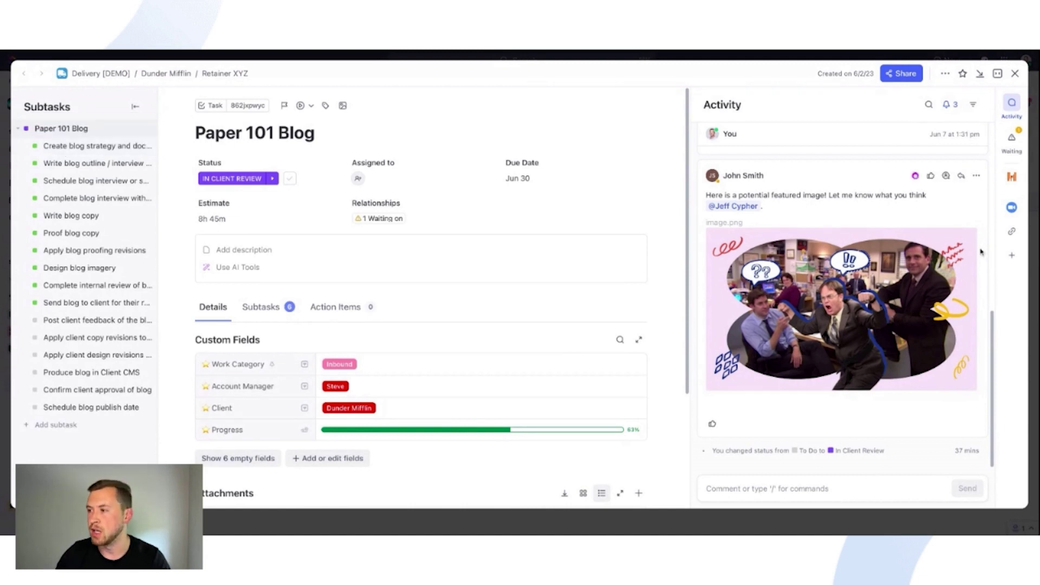
scroll(748, 186, "up", 10)
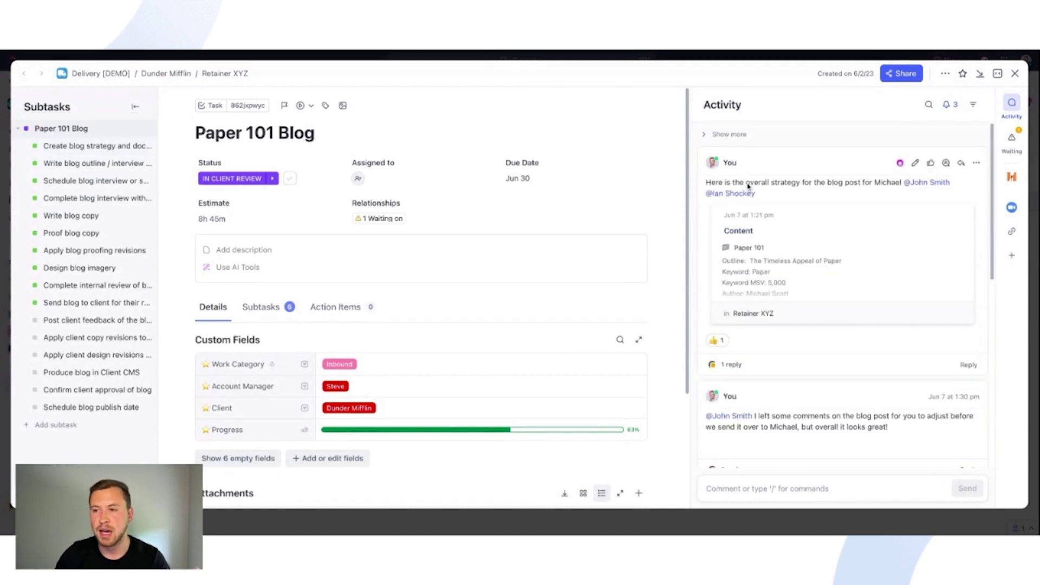
left_click(766, 249)
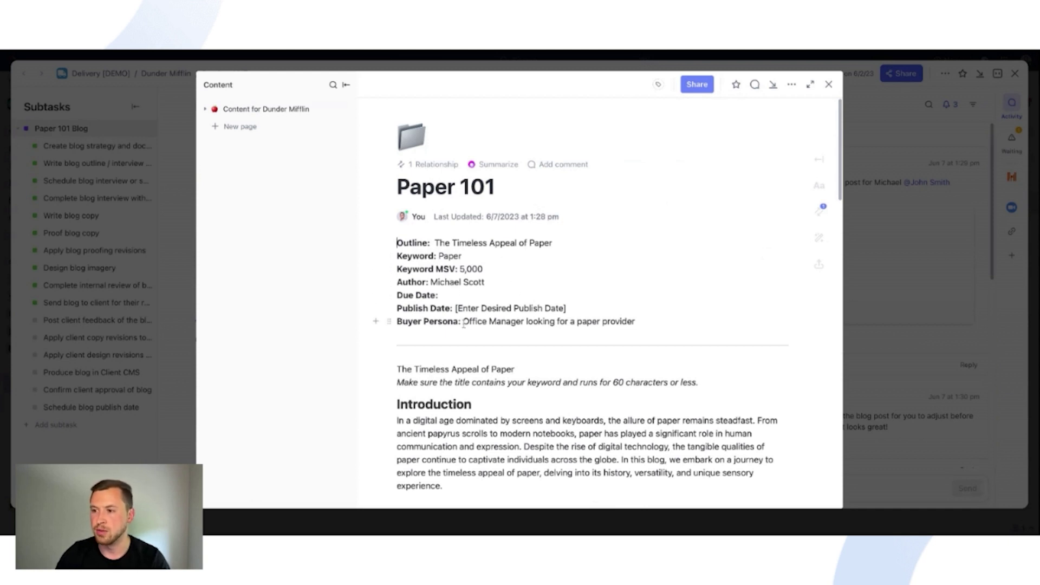
Step: Scroll through the Paper 101 blog outline
scroll(630, 334, "down", 1)
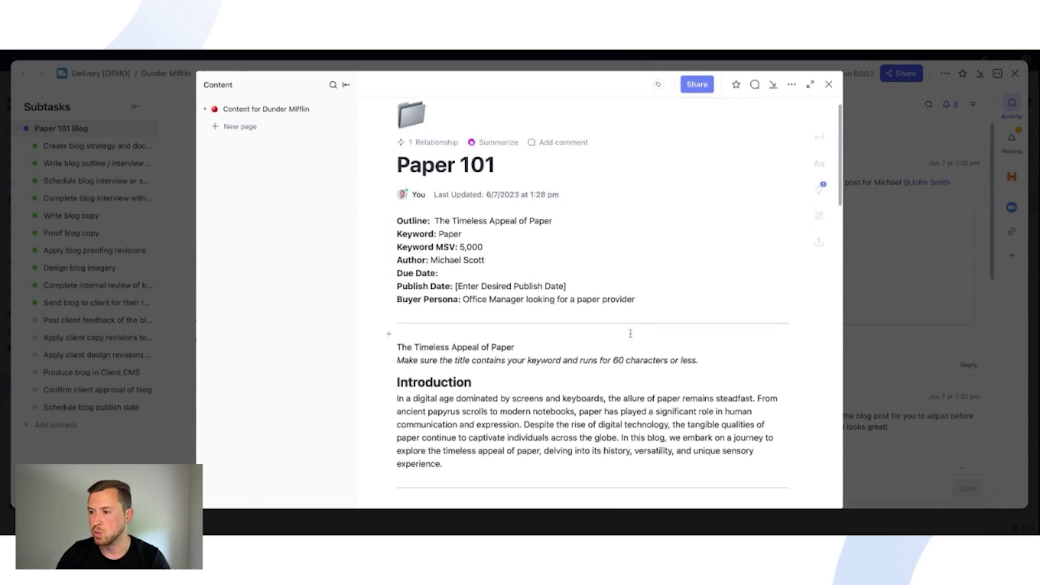
scroll(630, 334, "down", 3)
scroll(596, 320, "down", 5)
scroll(491, 288, "down", 3)
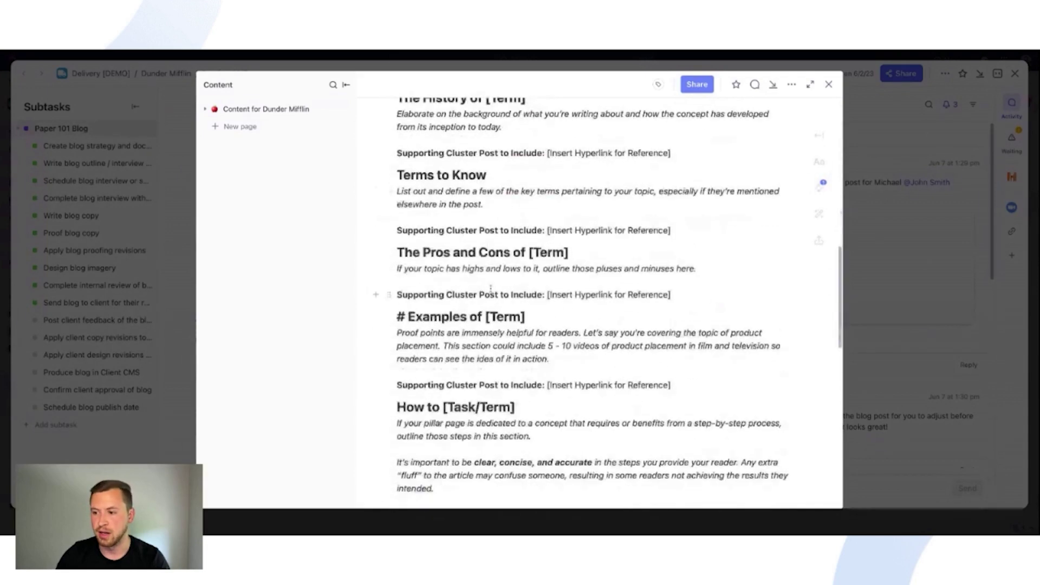
scroll(491, 288, "down", 2)
scroll(490, 287, "down", 4)
scroll(491, 290, "down", 2)
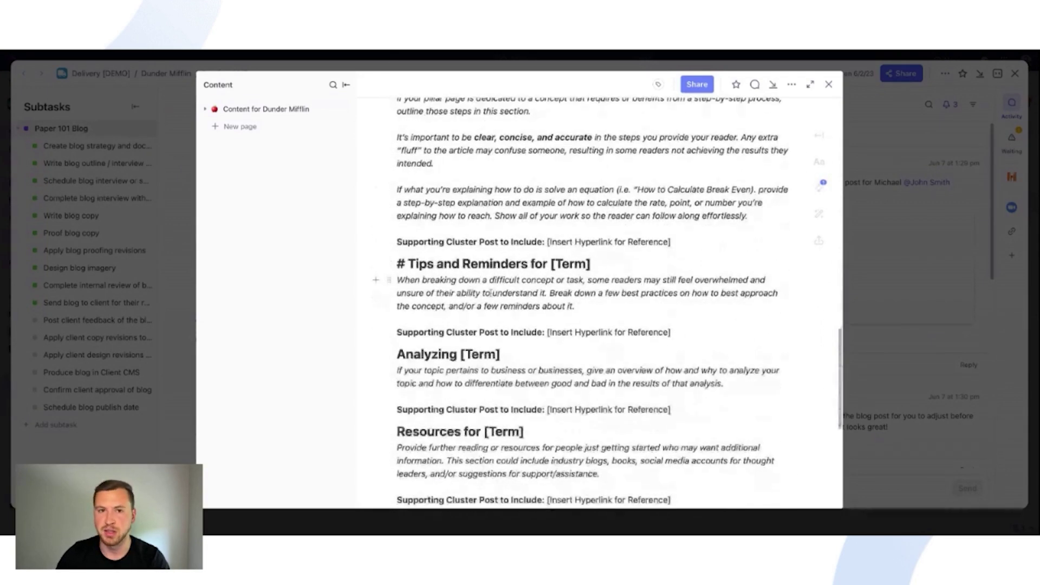
scroll(491, 293, "down", 6)
scroll(491, 292, "down", 2)
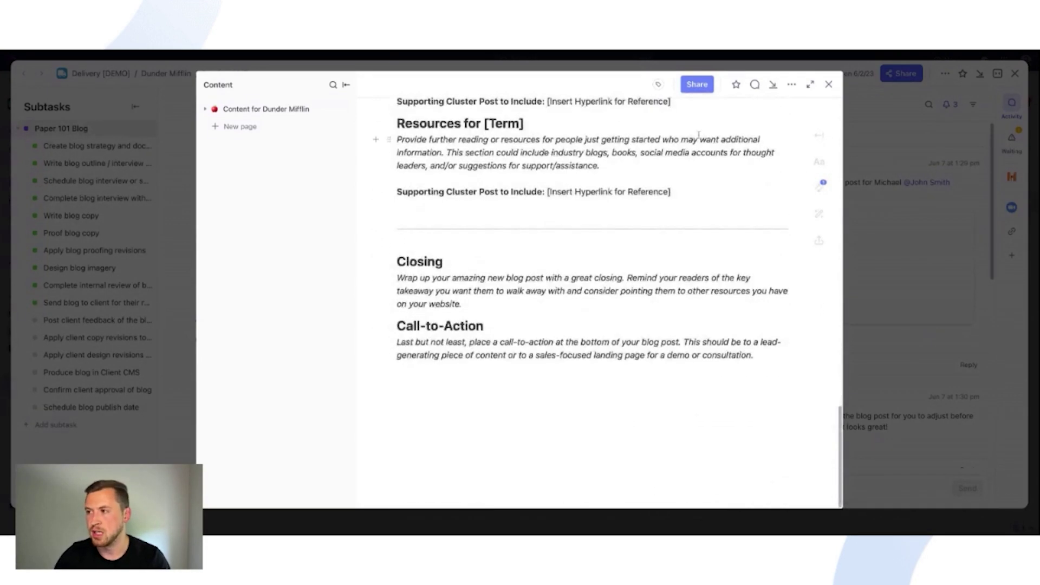
Step: Select the Resources paragraph to comment, then close the doc without commenting
triple_click(482, 165)
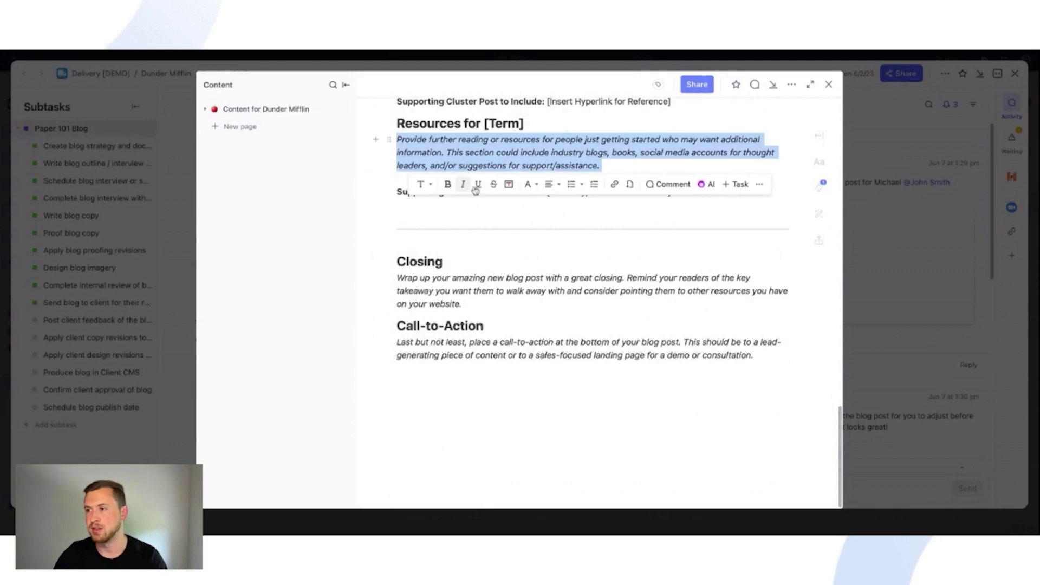
left_click(667, 185)
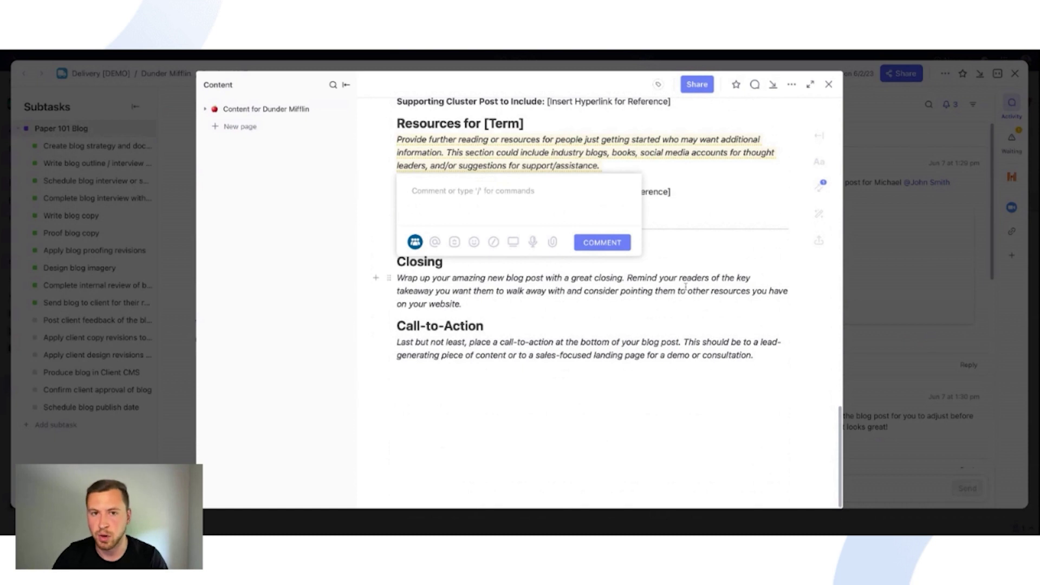
left_click(829, 85)
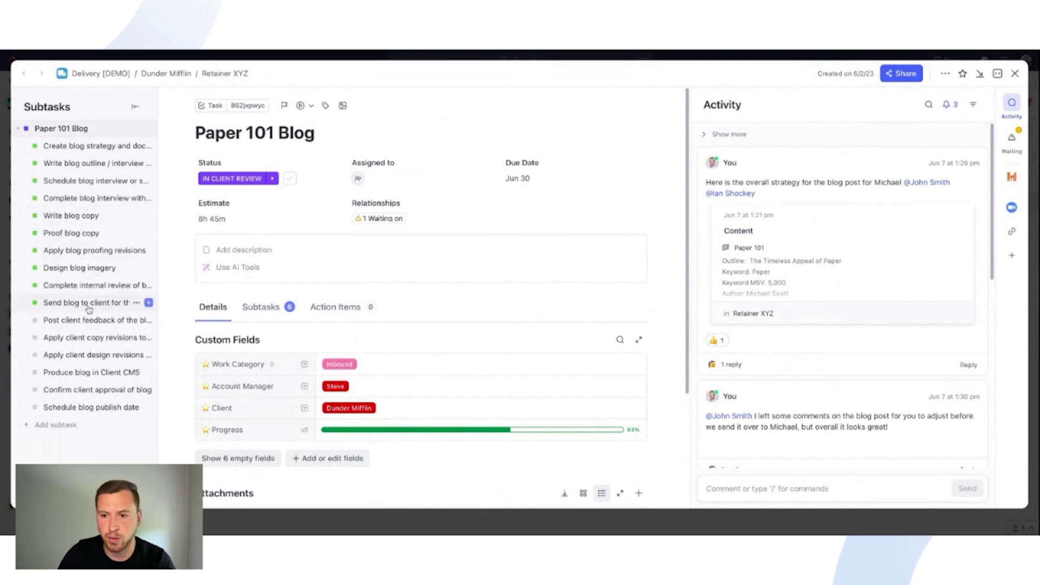
scroll(819, 368, "down", 1)
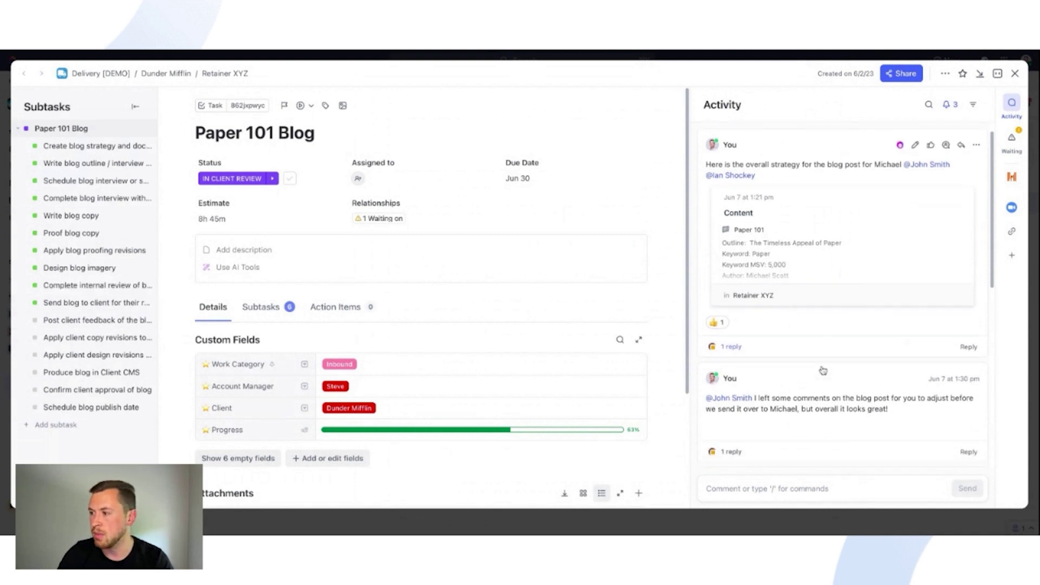
scroll(819, 368, "down", 4)
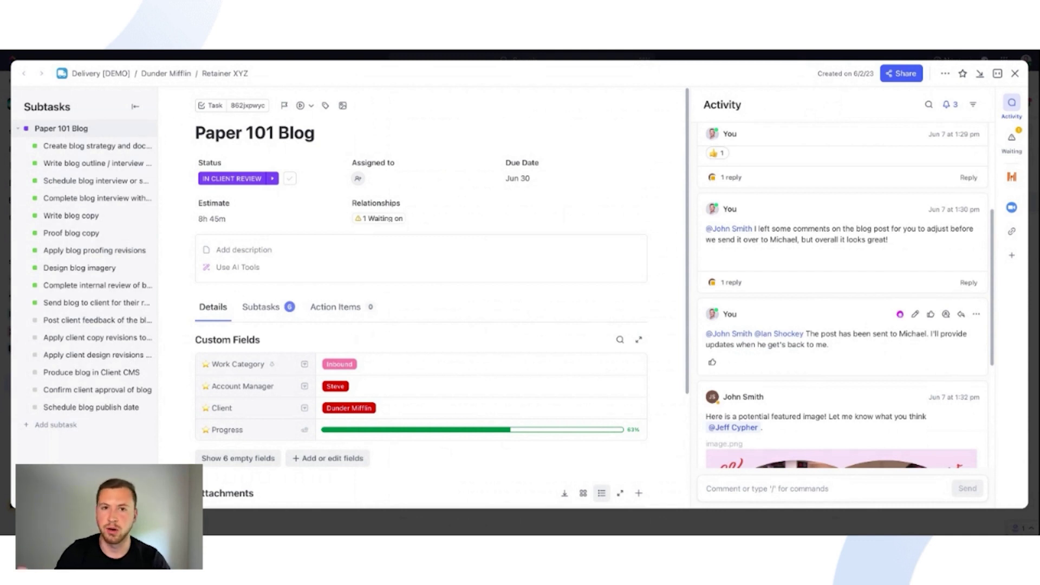
scroll(926, 360, "down", 2)
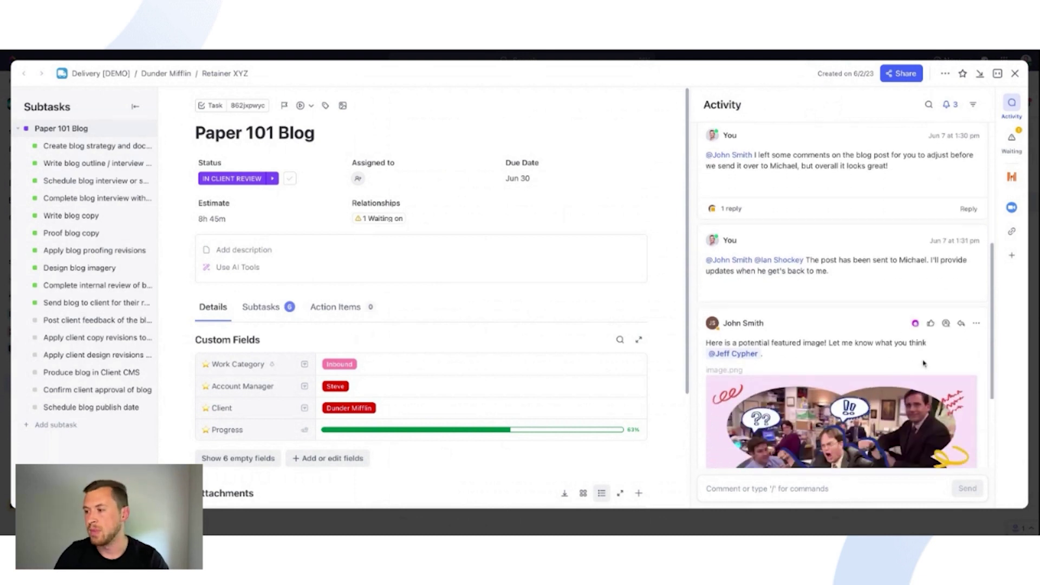
scroll(923, 335, "down", 1)
scroll(921, 314, "down", 2)
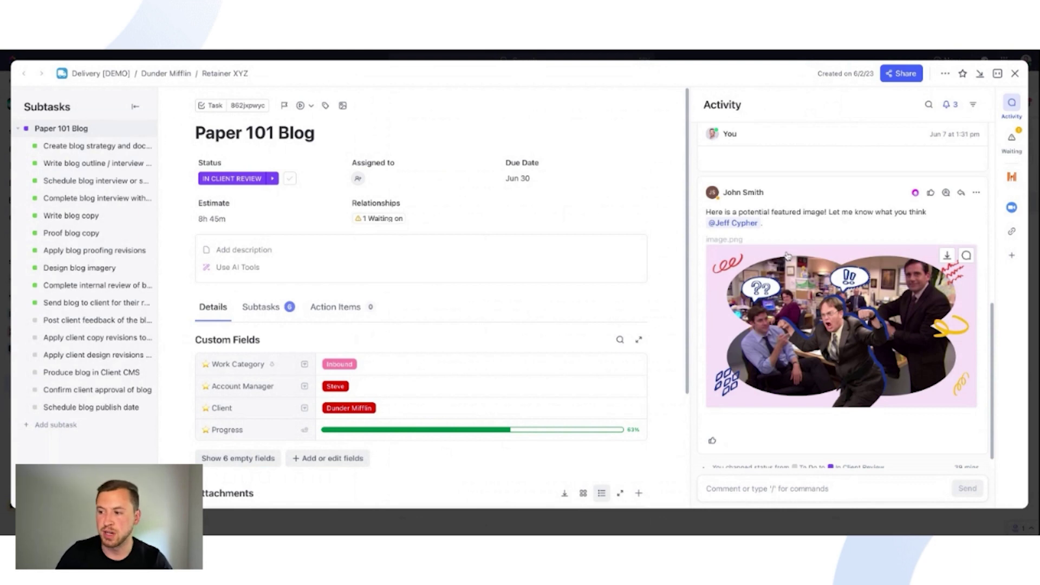
Step: Open the featured image for proofing, pin its top-left area, then close without commenting
left_click(787, 255)
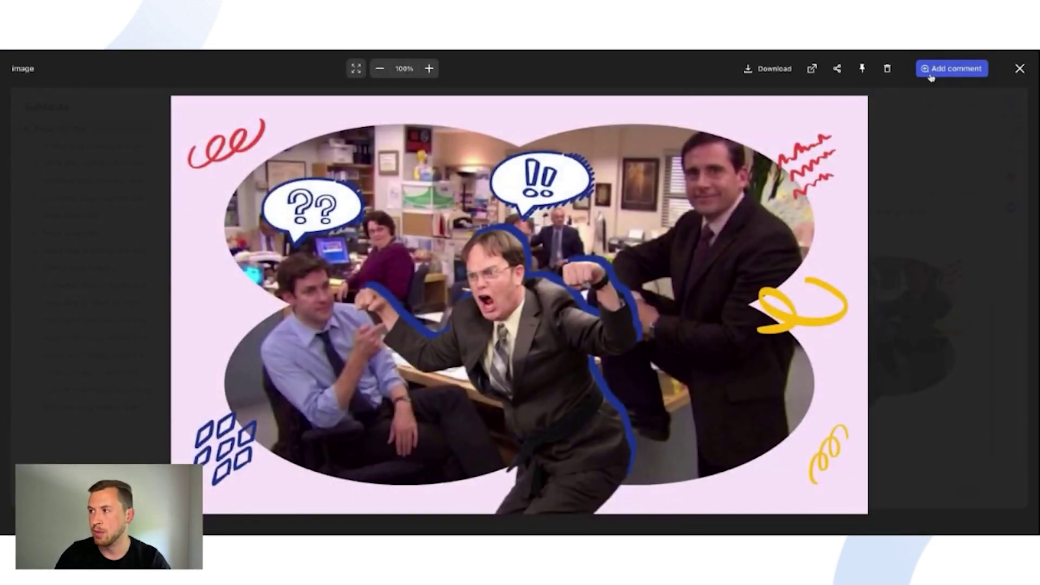
left_click(951, 69)
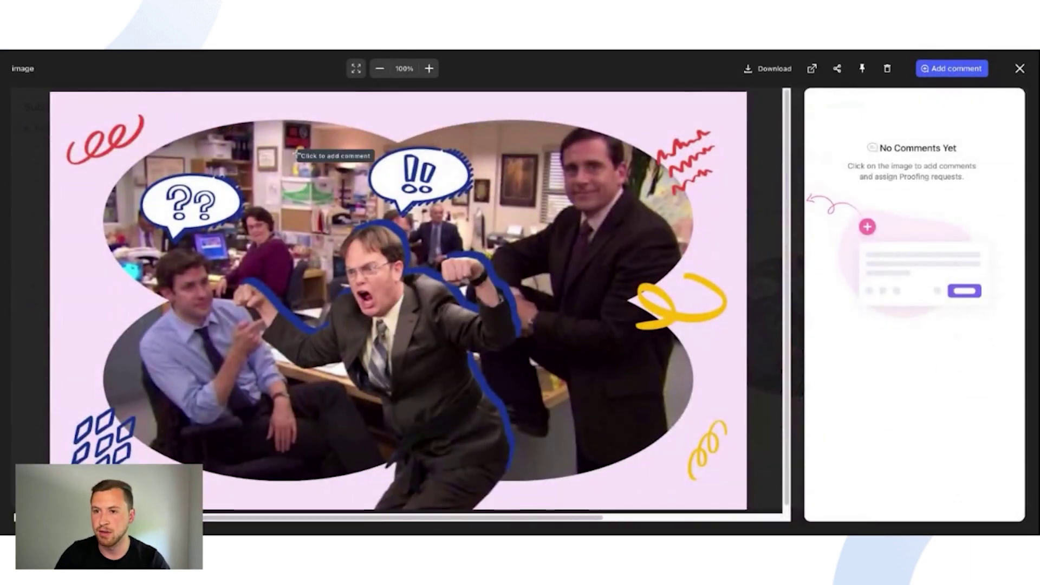
left_click(104, 151)
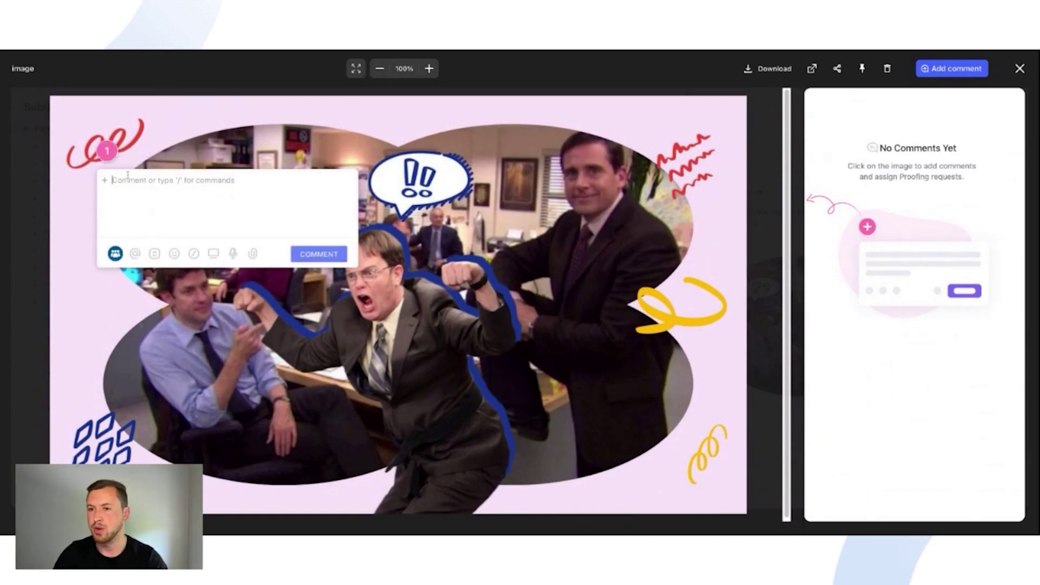
left_click(1020, 69)
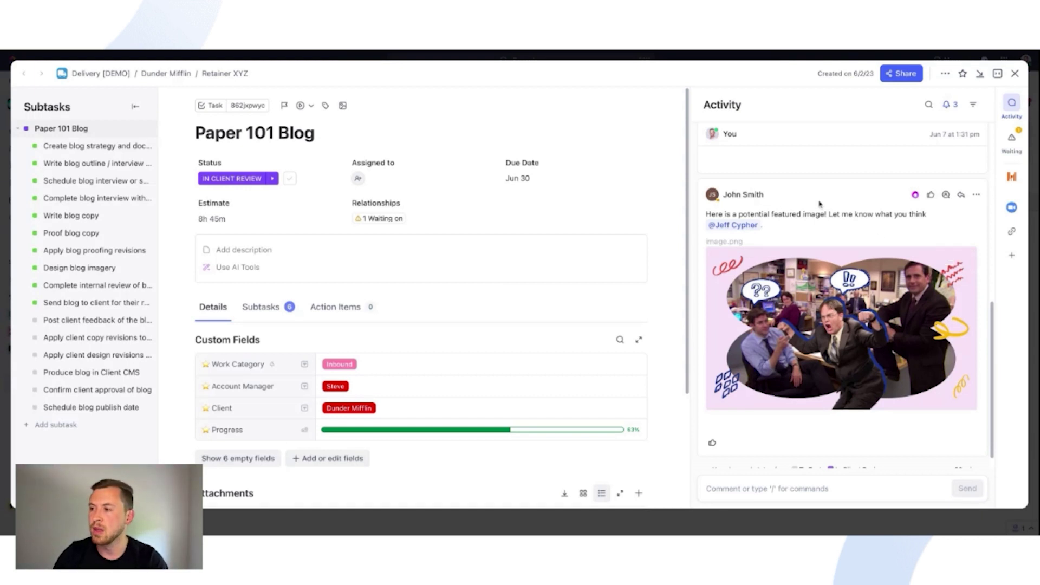
Step: Close Paper 101 Blog, check its status options, then open the Delivery space's client-grouped view
key("Escape")
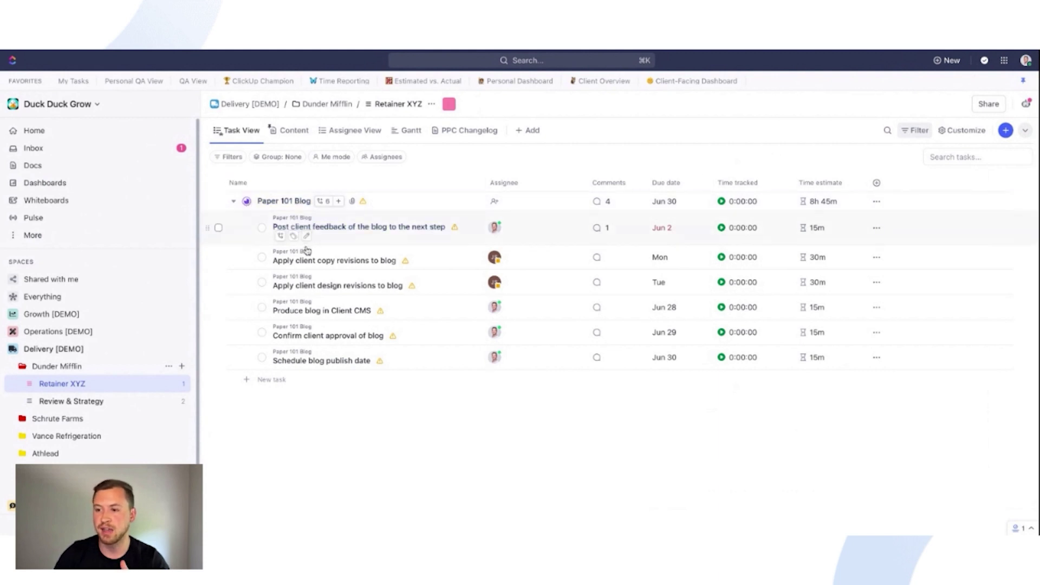
left_click(247, 202)
left_click(437, 432)
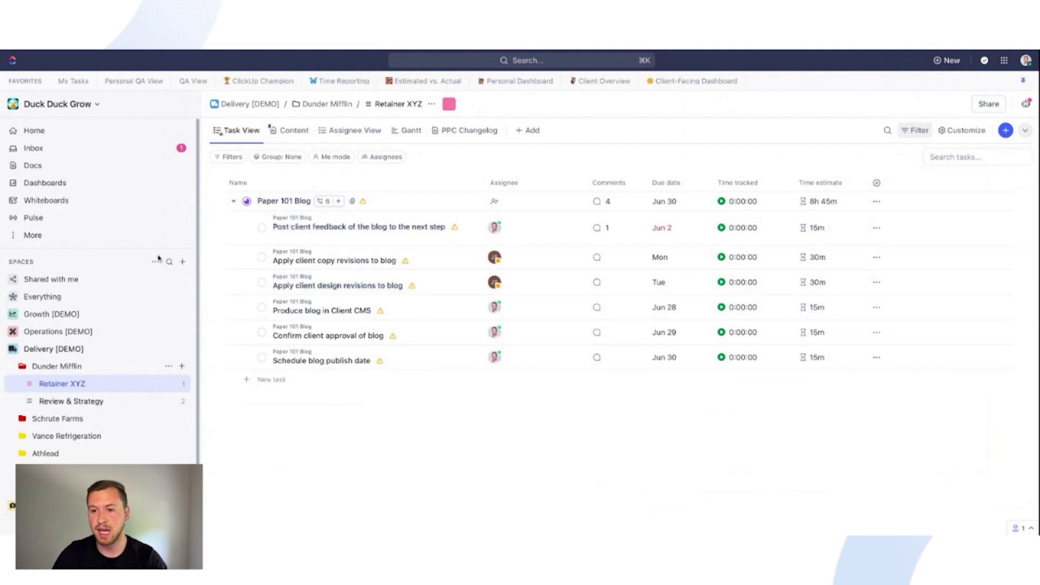
left_click(53, 349)
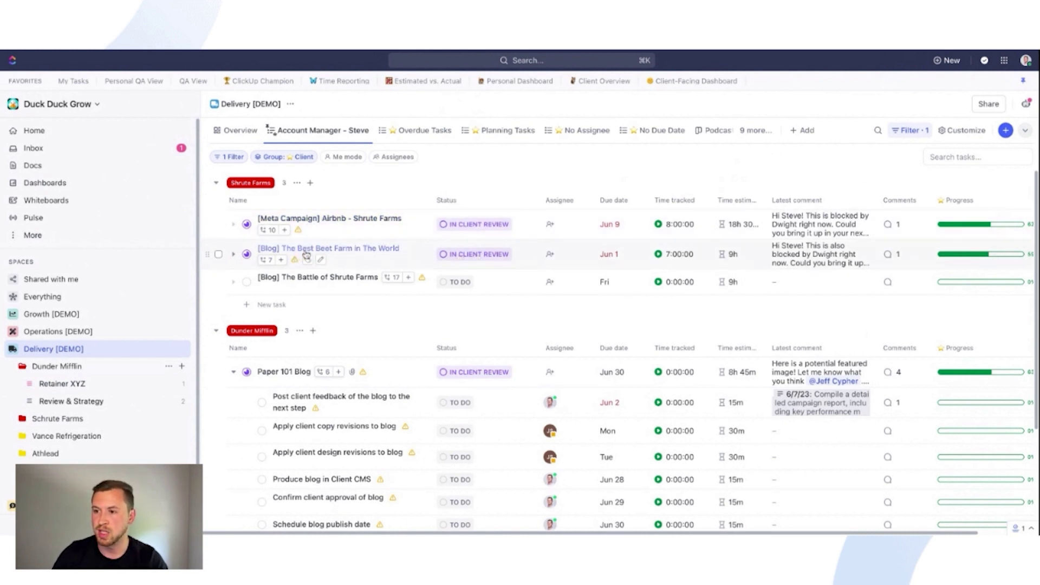
Step: Collapse Paper 101 Blog's subtasks and preview the Meta Campaign's latest comment
left_click(234, 373)
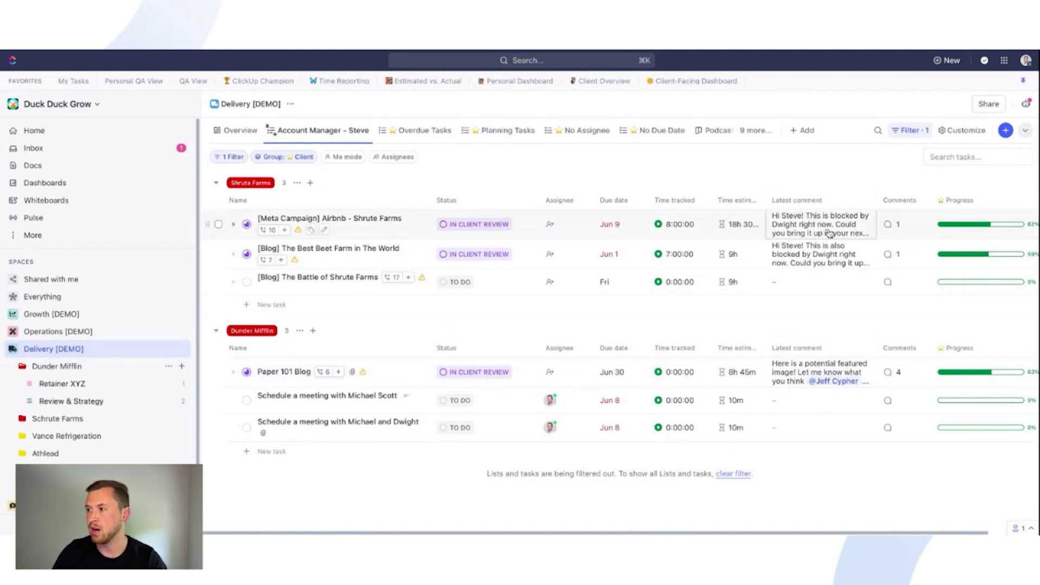
left_click(829, 233)
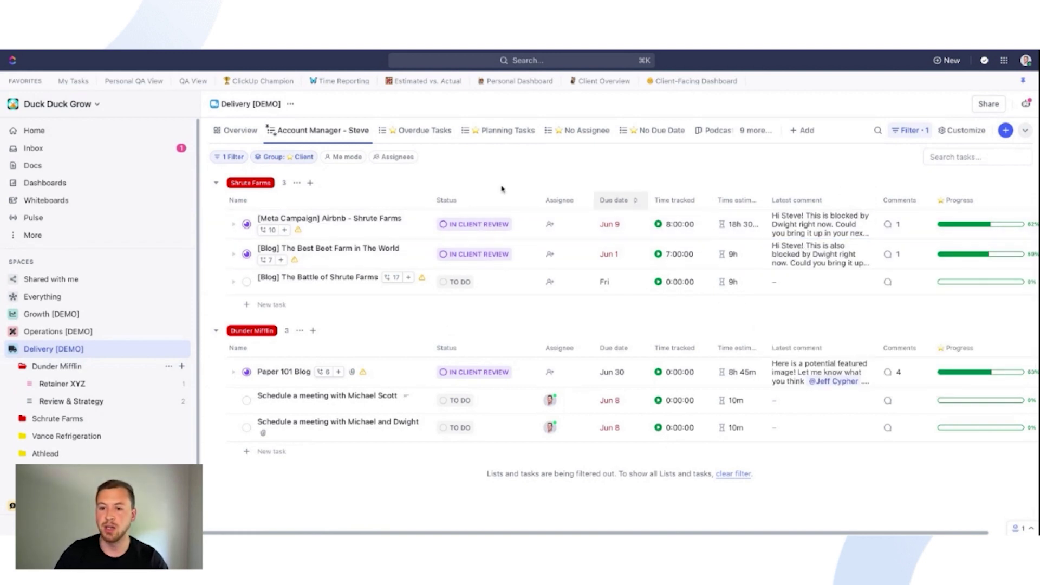
Step: Browse Schrute Farms' client docs, then reread the comment on the Dunder Mifflin deal
left_click(60, 419)
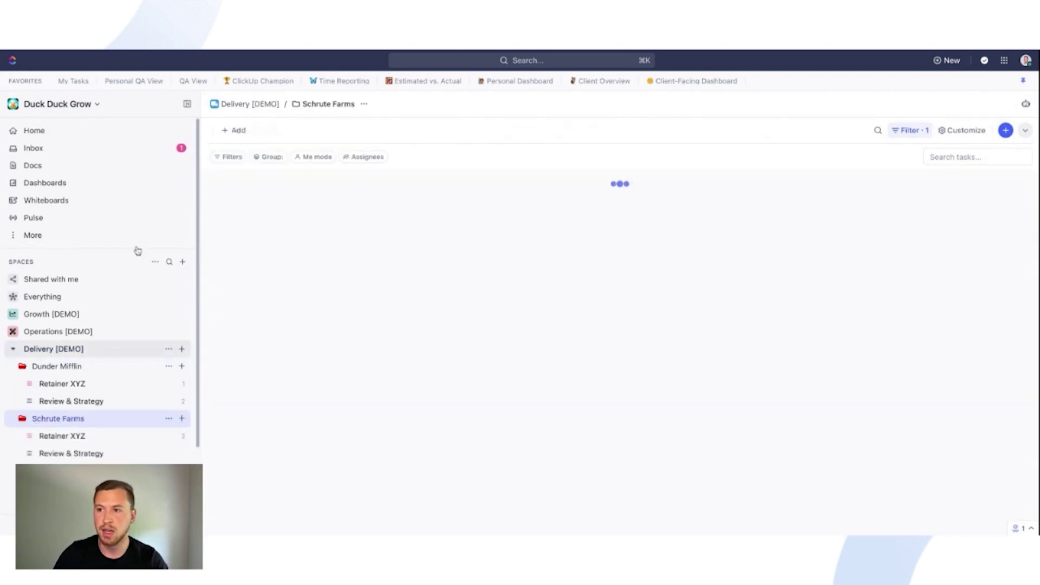
left_click(305, 130)
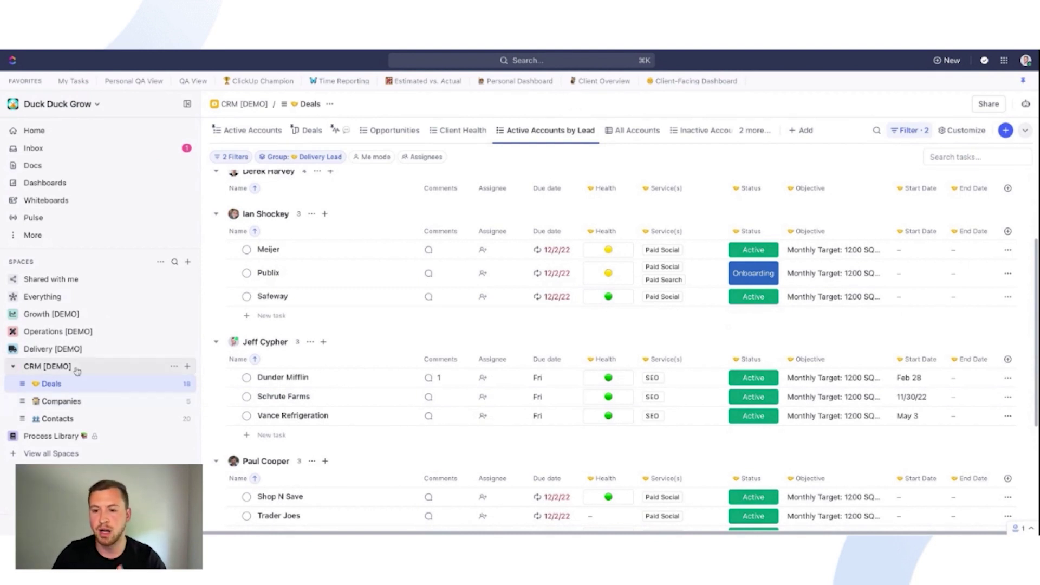
mouse_move(51, 384)
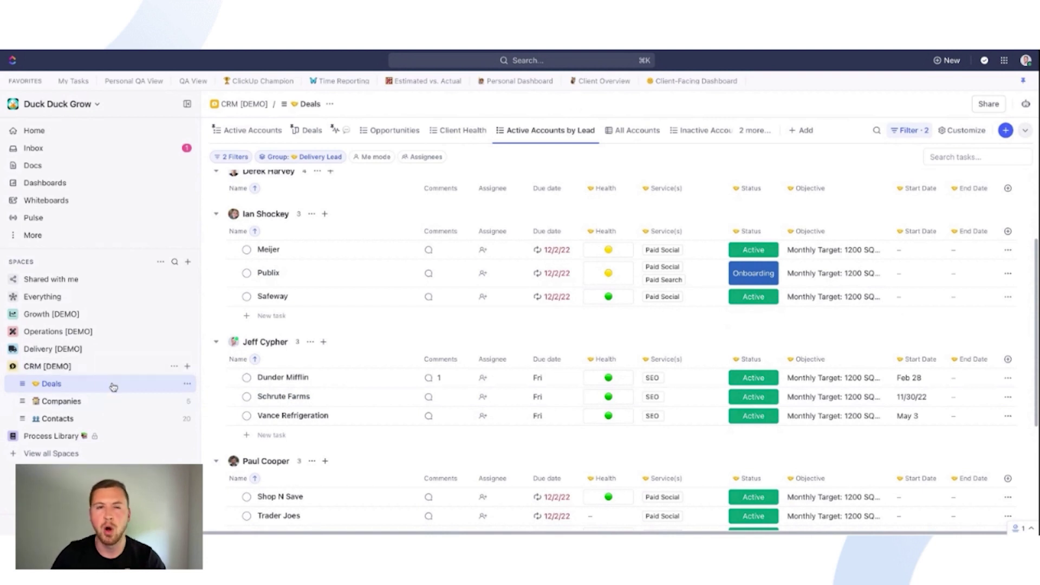
scroll(376, 409, "down", 1)
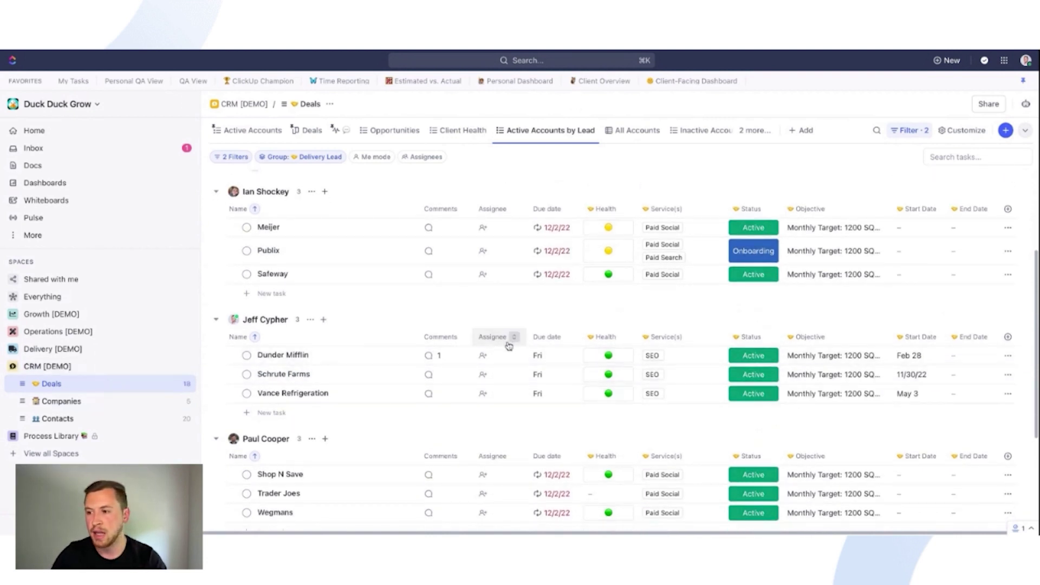
left_click(436, 357)
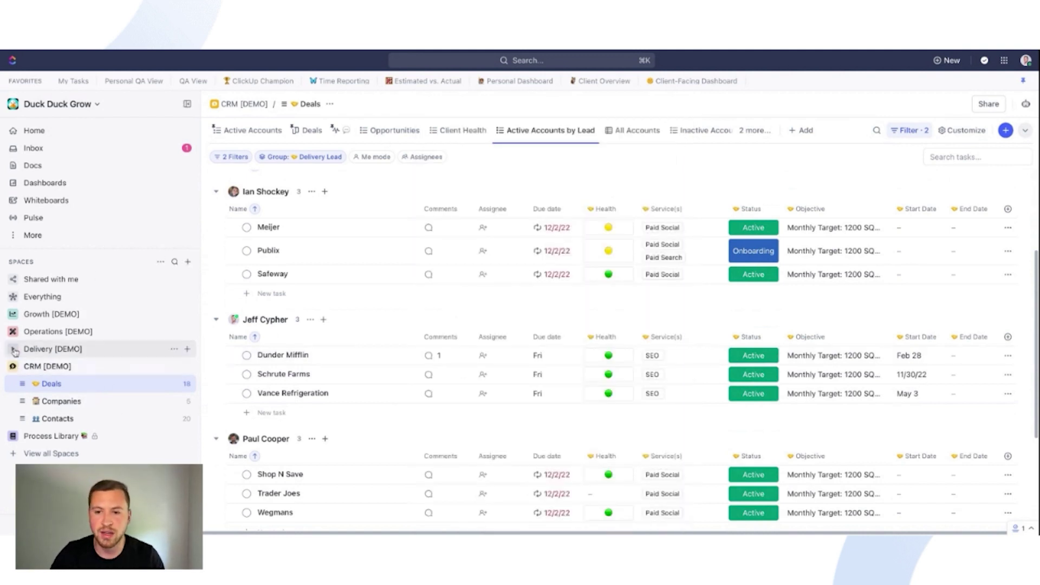
Step: Open Dunder Mifflin's Docs and read the meeting notes' Campaign Objectives
left_click(32, 349)
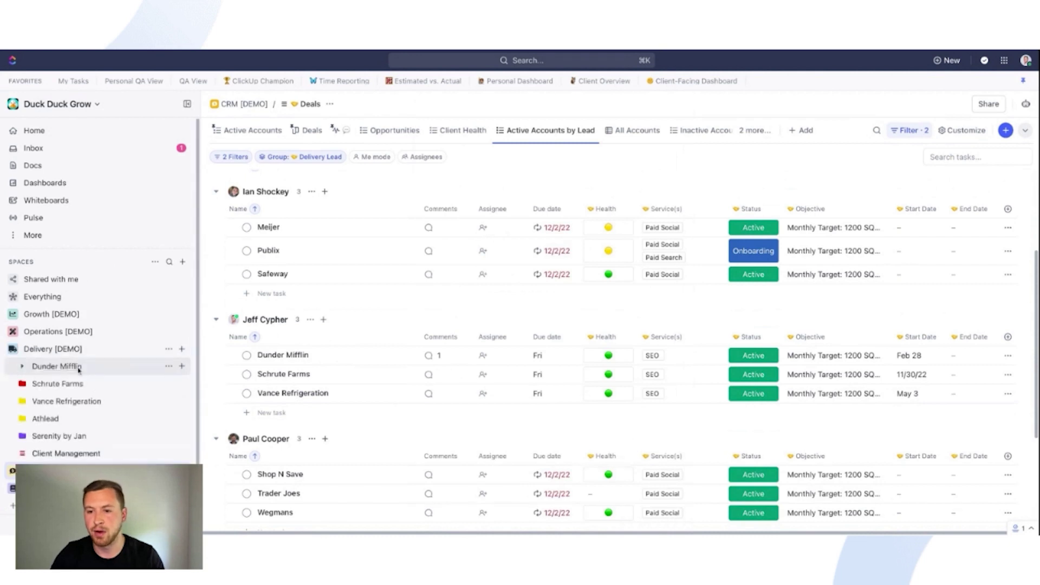
left_click(58, 366)
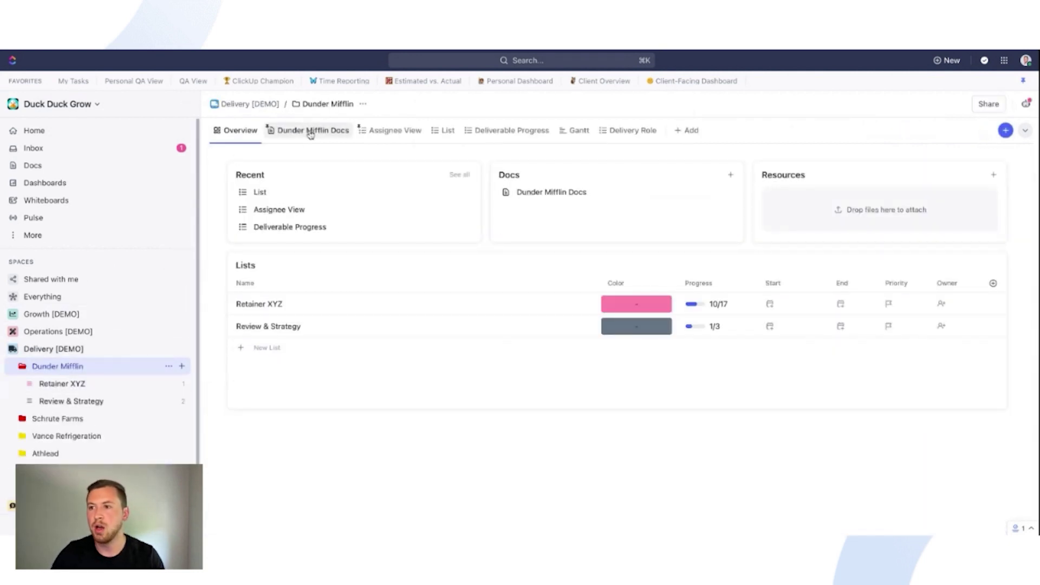
left_click(310, 132)
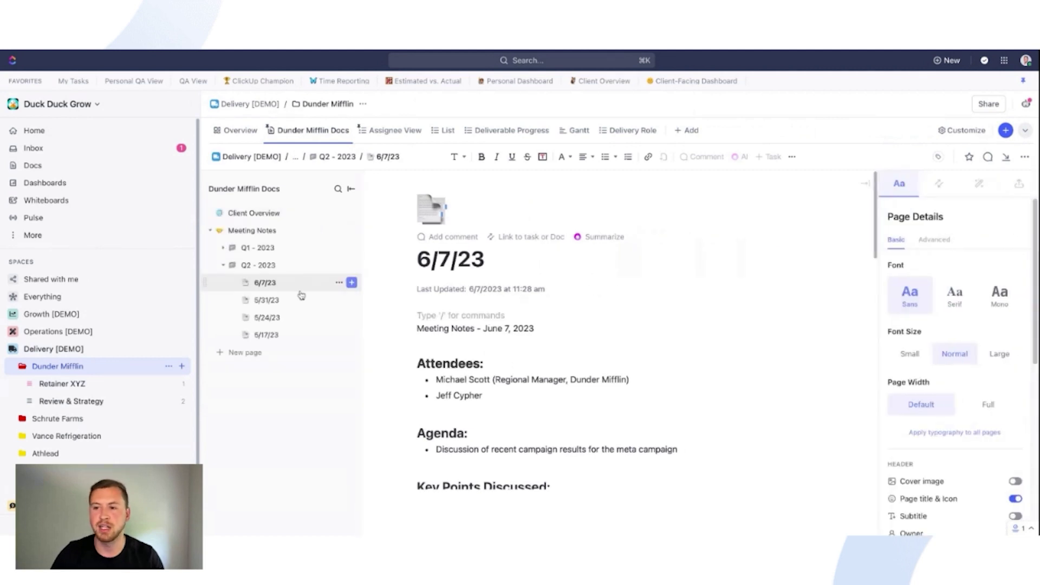
scroll(509, 349, "down", 2)
scroll(510, 348, "down", 5)
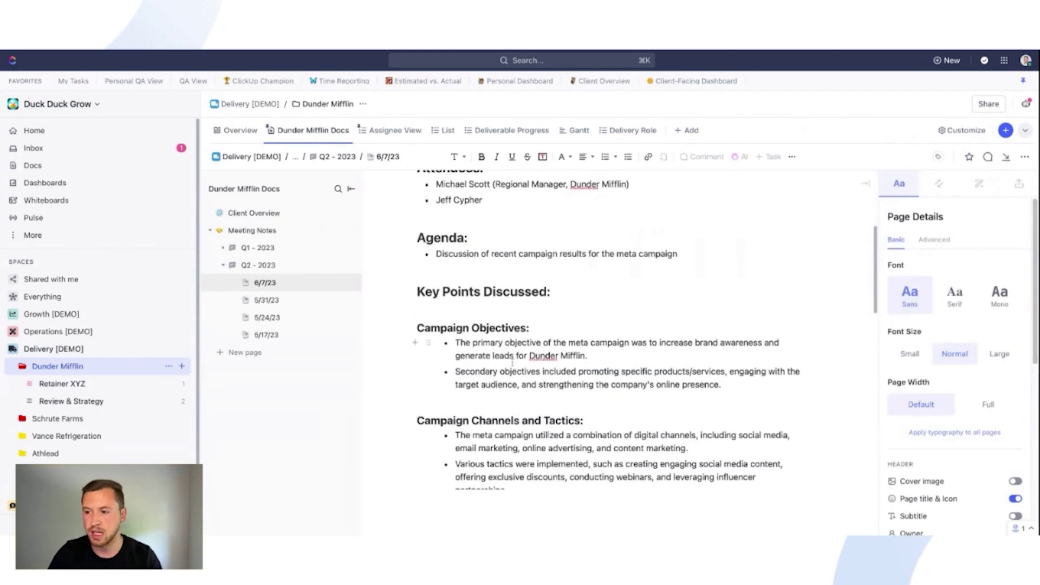
triple_click(518, 343)
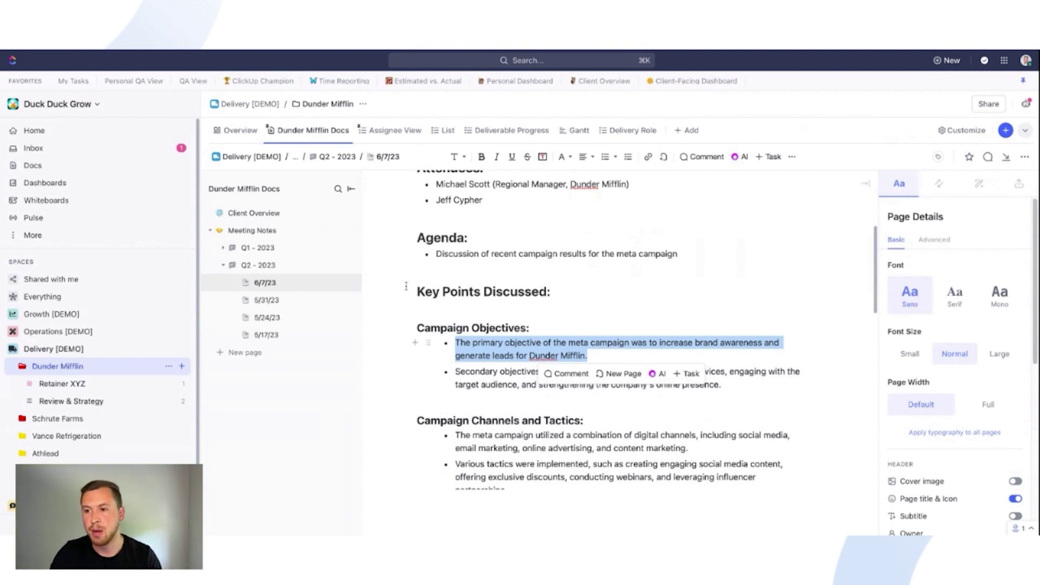
scroll(437, 280, "down", 1)
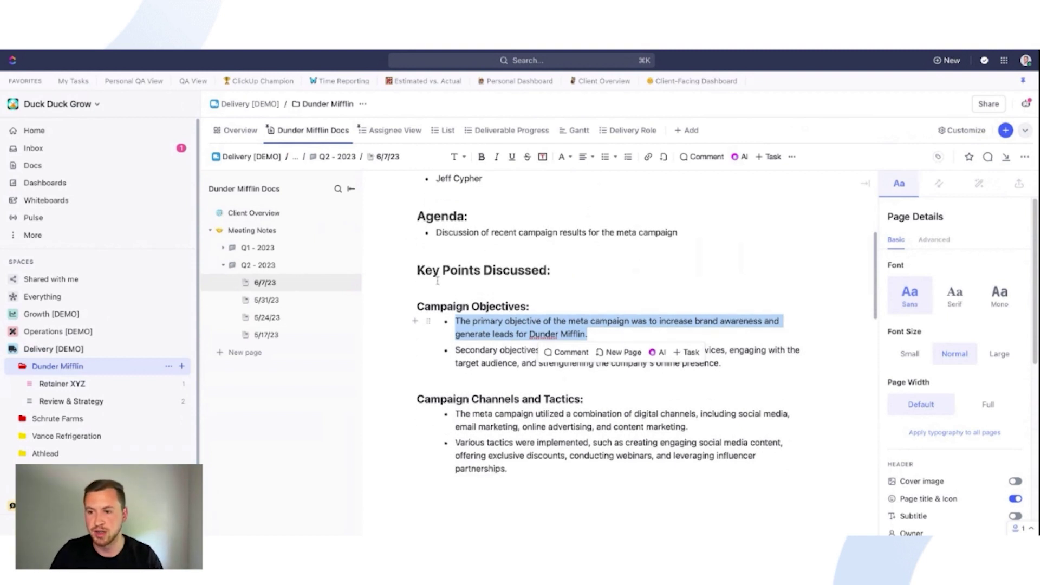
scroll(428, 315, "down", 3)
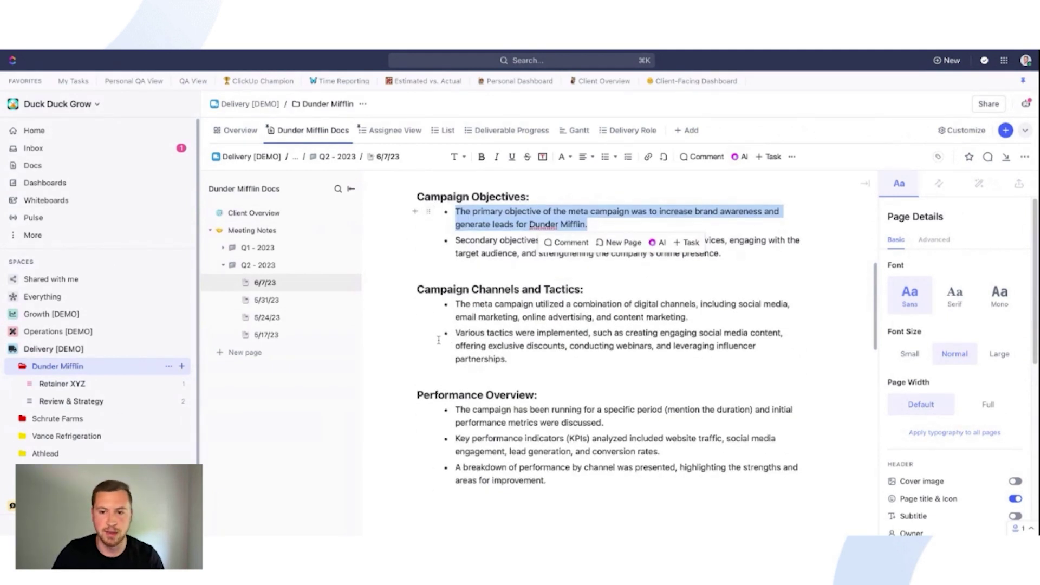
Step: Read through the Client Overview doc, then return to the Retainer XYZ list
left_click(259, 214)
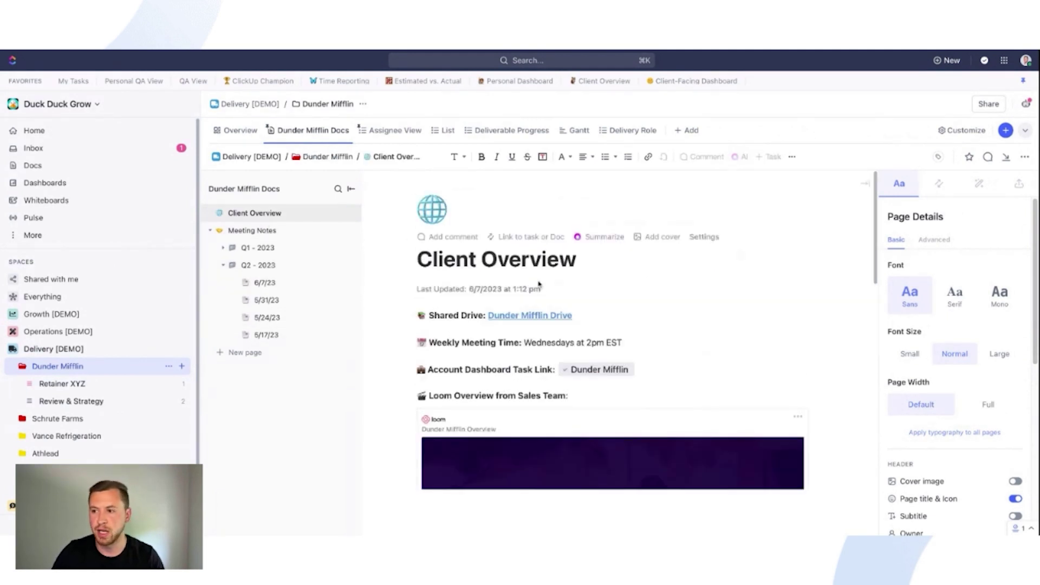
scroll(542, 282, "down", 2)
scroll(504, 273, "down", 2)
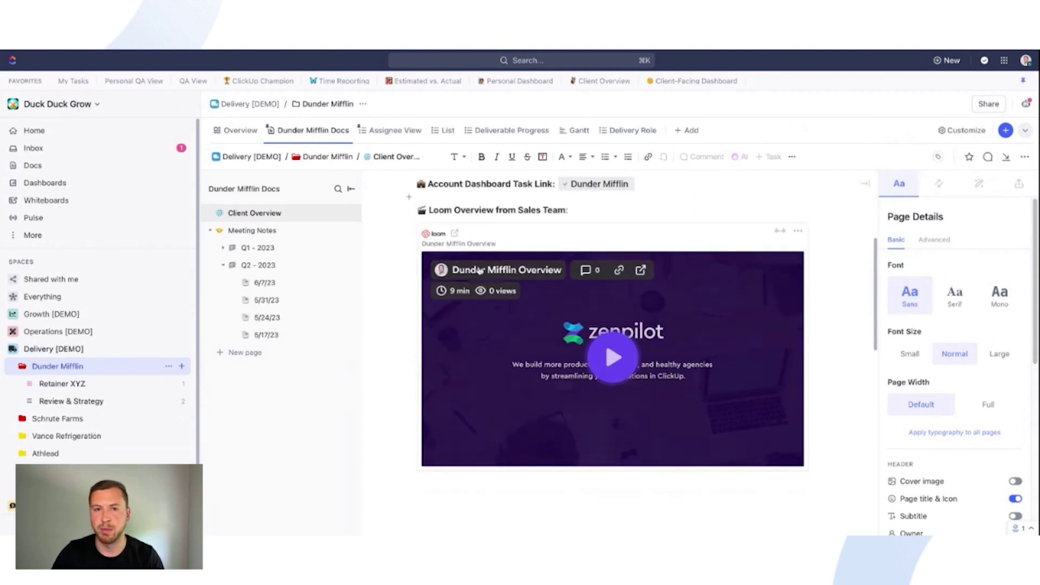
scroll(482, 271, "down", 1)
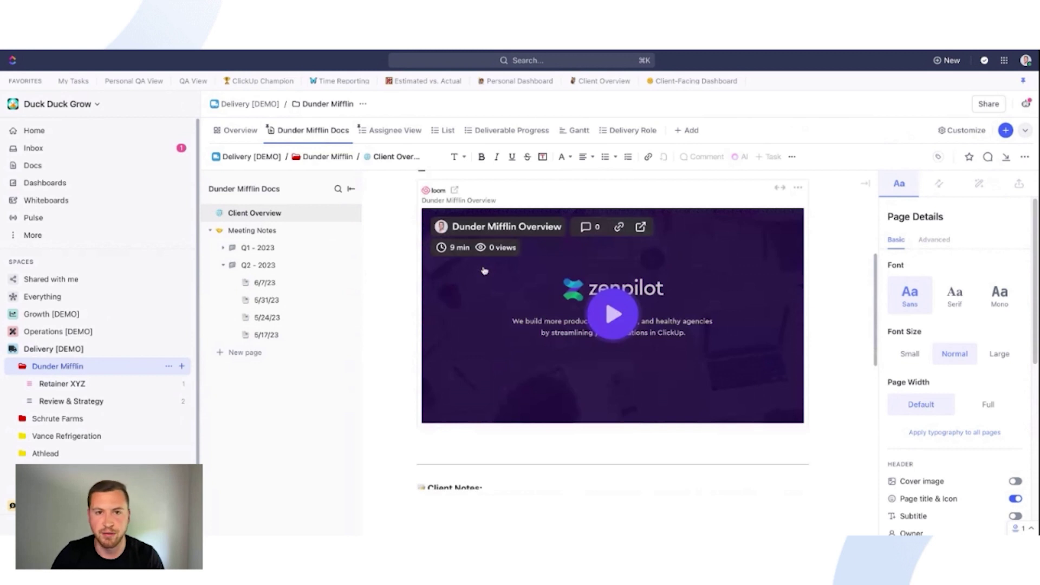
scroll(485, 271, "down", 7)
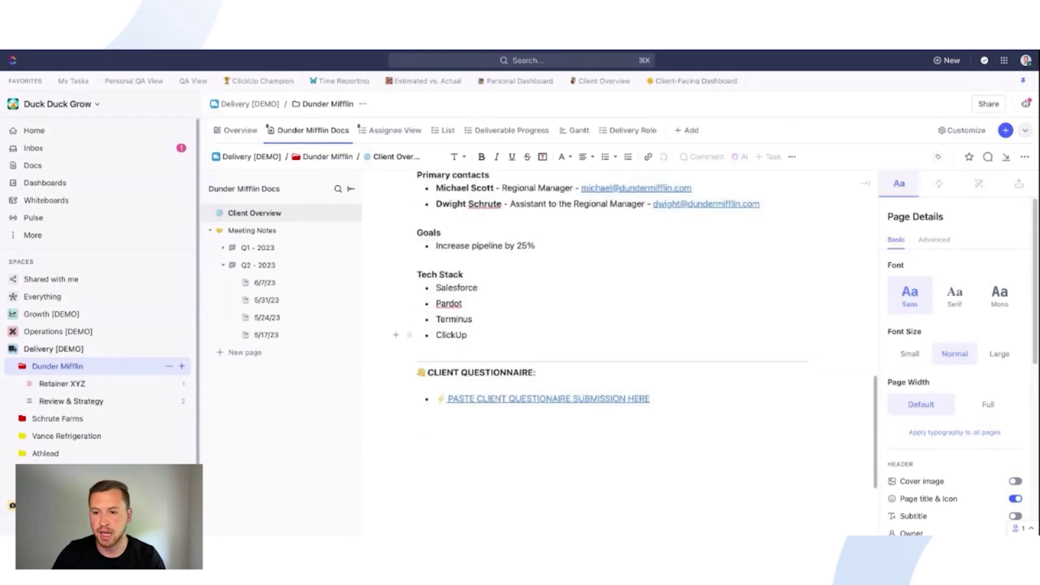
left_click(112, 385)
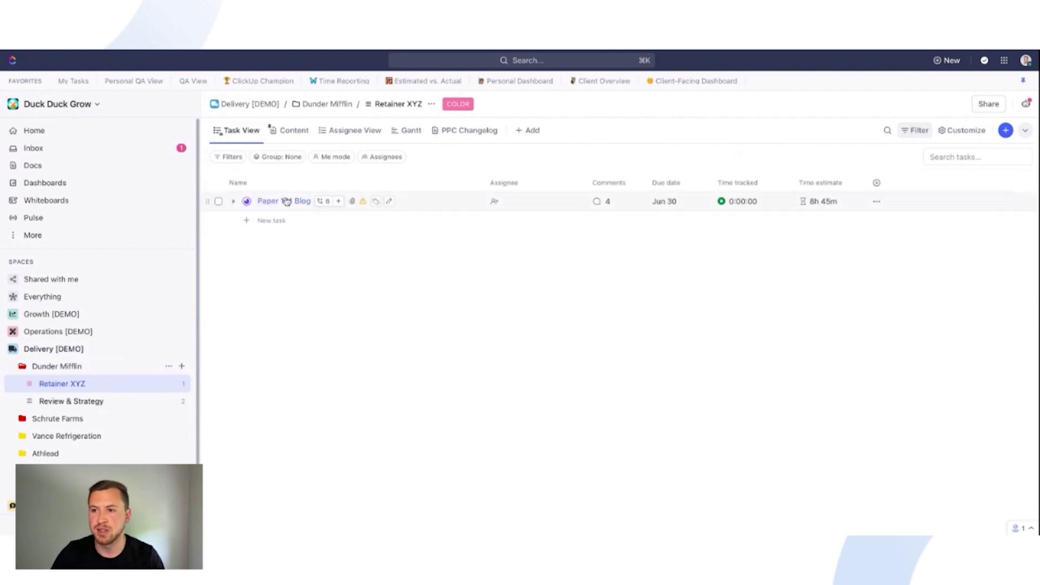
Step: Open Paper 101 Blog and scroll its activity up to the strategy-doc comment
left_click(287, 202)
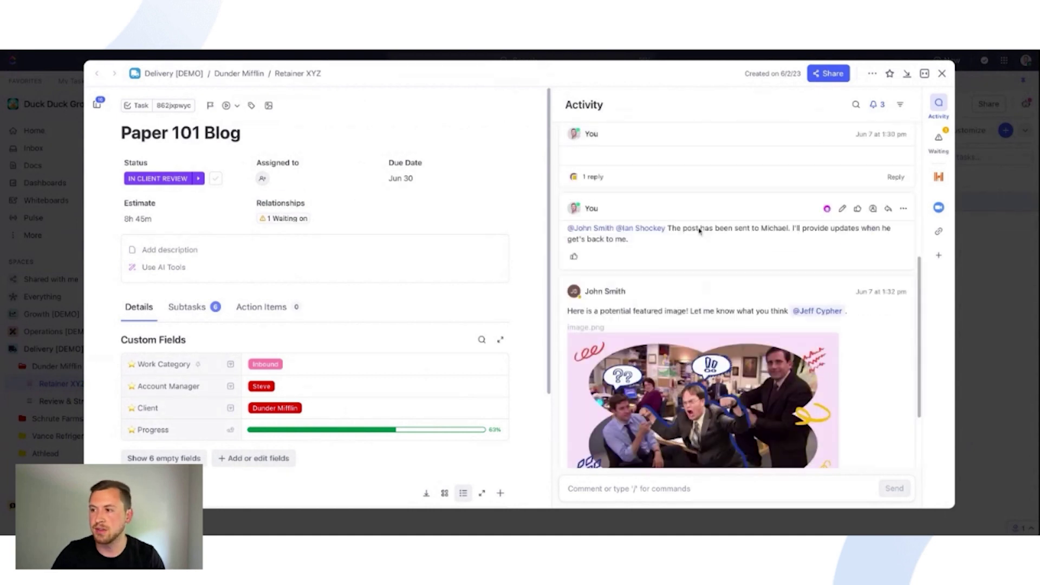
scroll(699, 230, "up", 5)
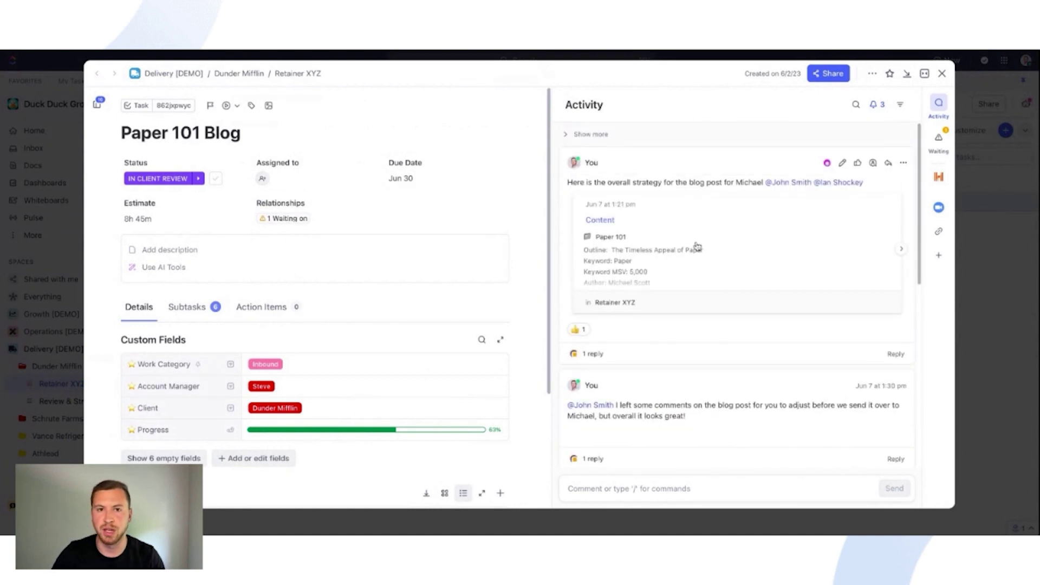